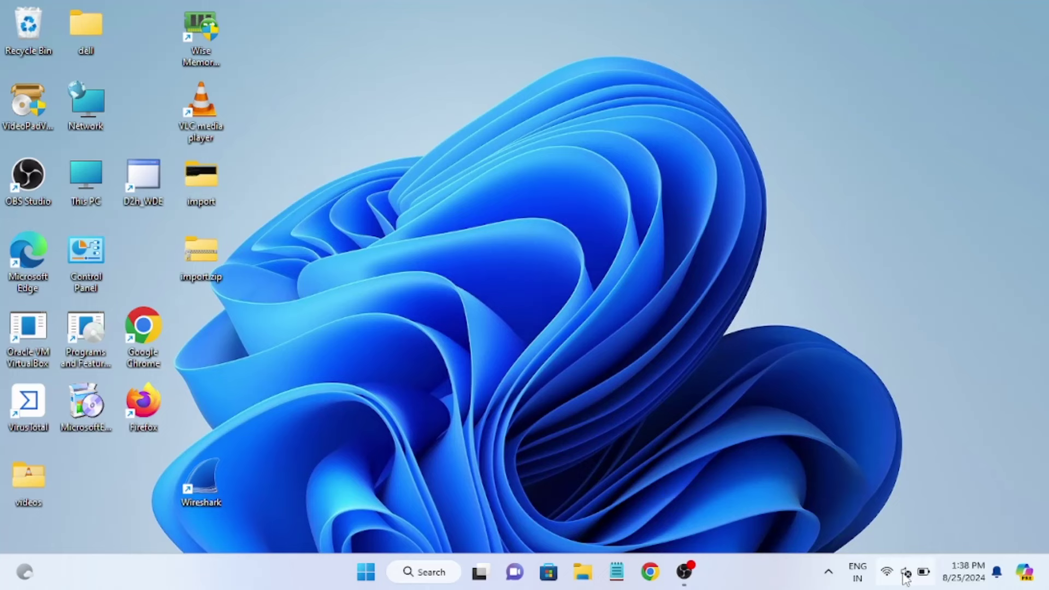
Check the system tray speaker icon, which reports that no audio device is installed.
mouse_move(916, 576)
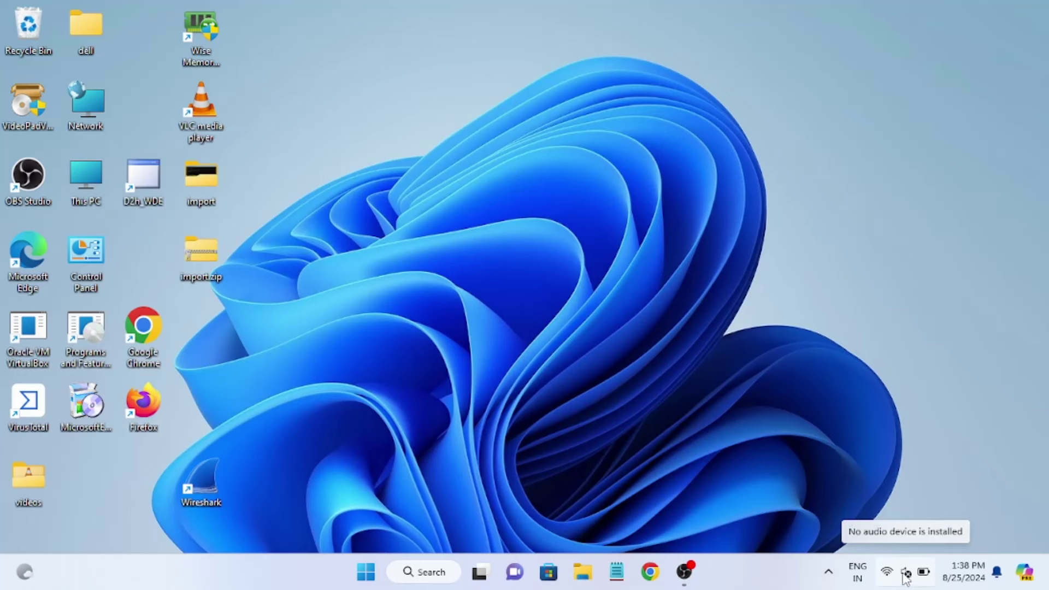
Launch the Playing Audio troubleshooter from the speaker icon's menu.
right_click(908, 574)
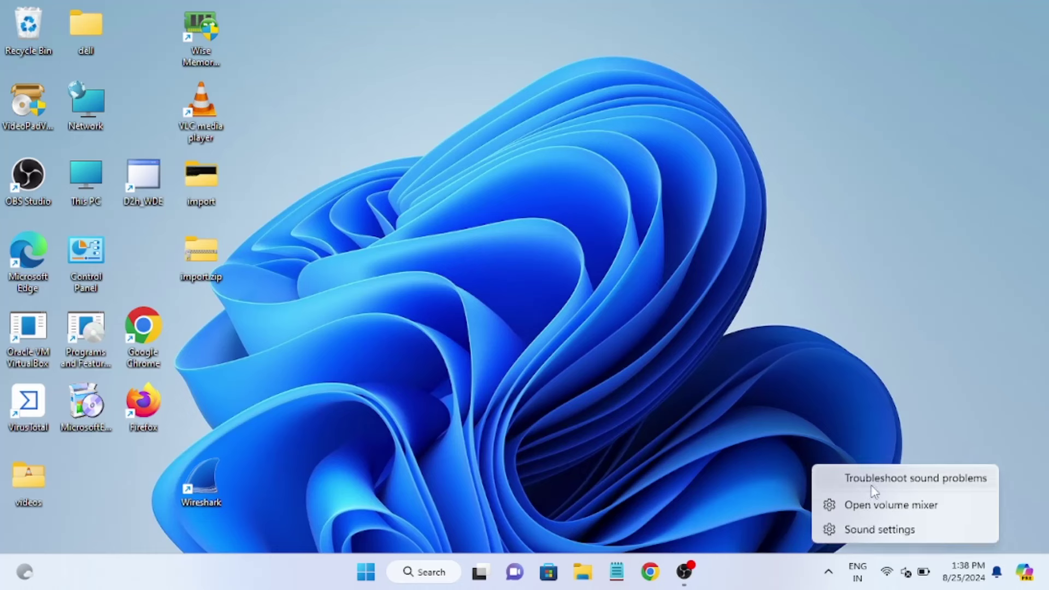
click(922, 484)
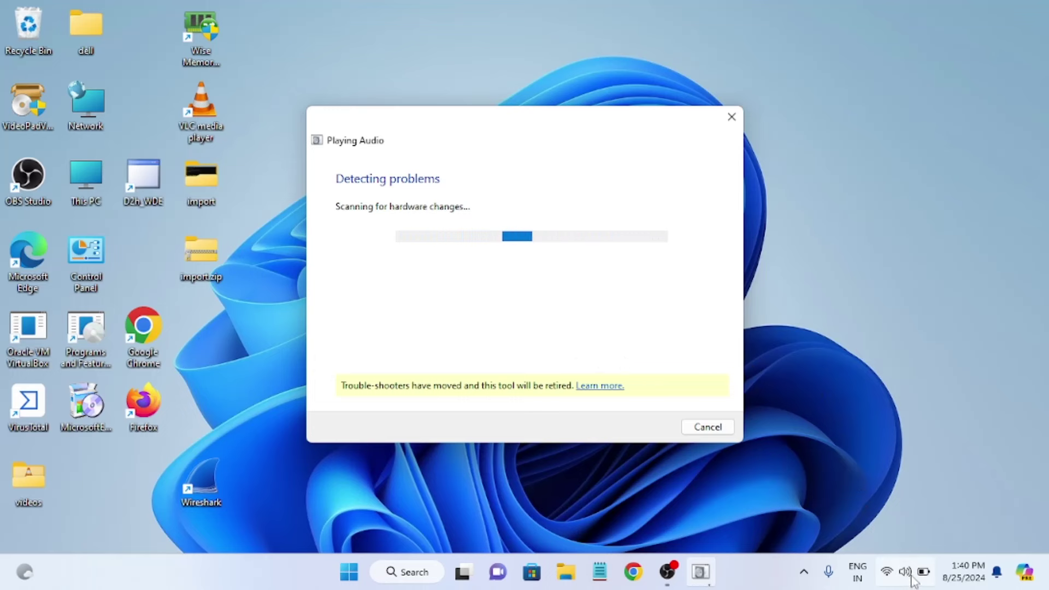
Apply the troubleshooter's suggested hardware-change fix and close it once troubleshooting completes.
mouse_move(911, 578)
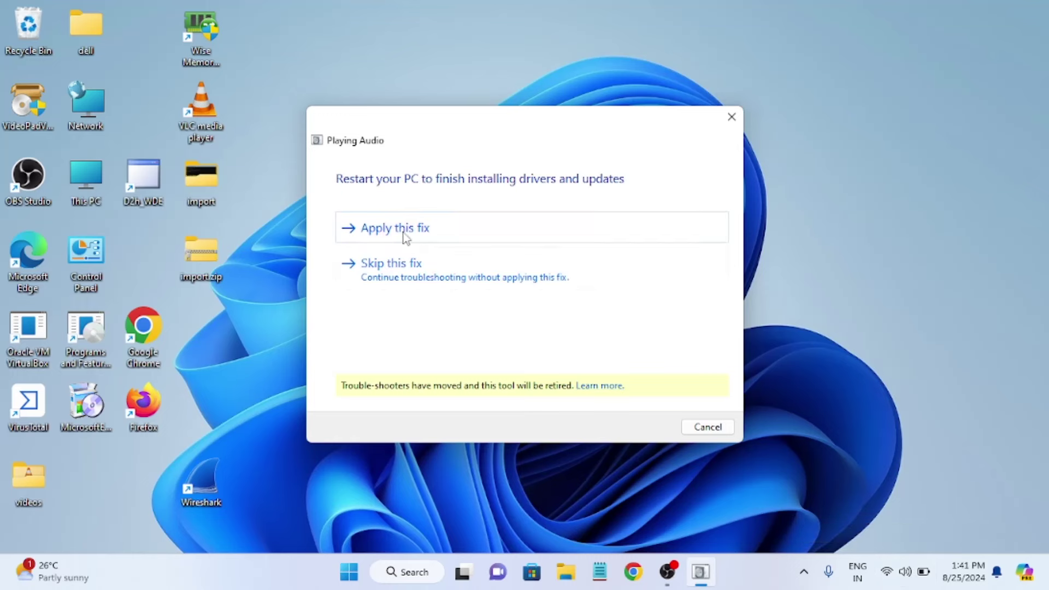
click(430, 234)
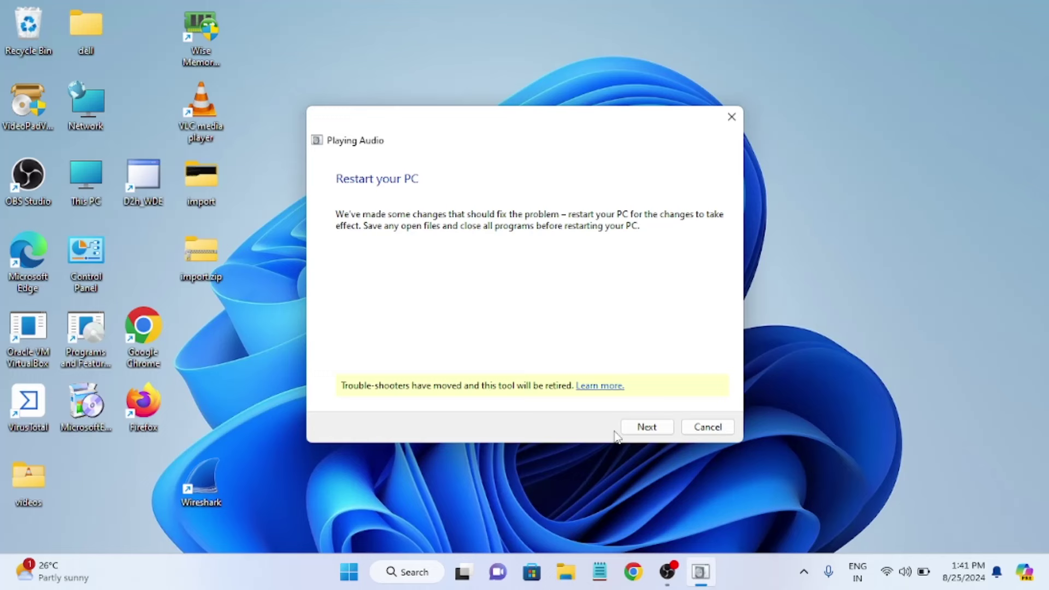
click(646, 427)
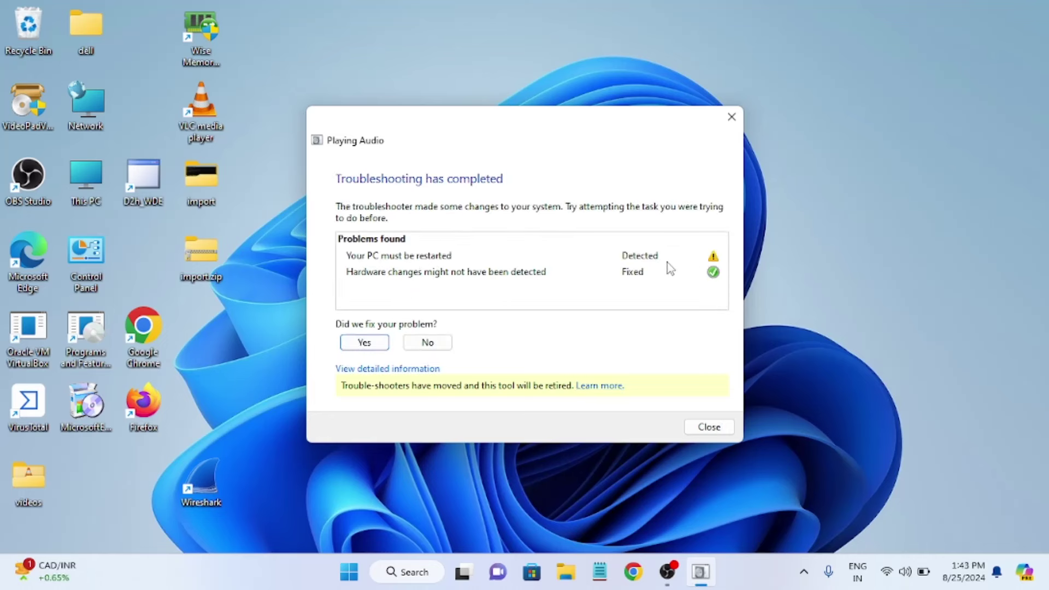
click(723, 427)
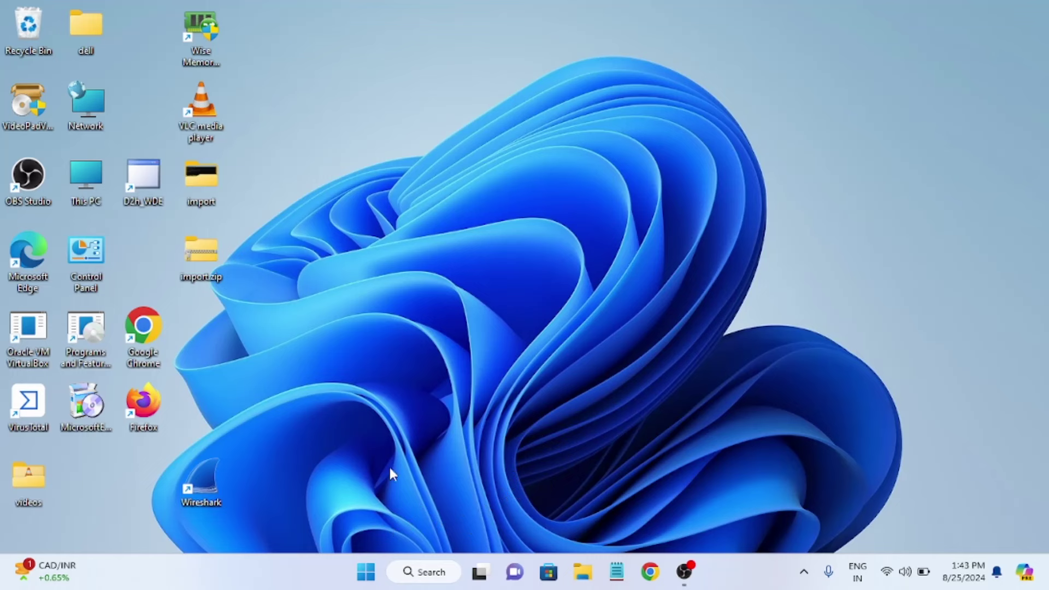
Open Device Manager by searching 'dev' in Windows search.
click(427, 573)
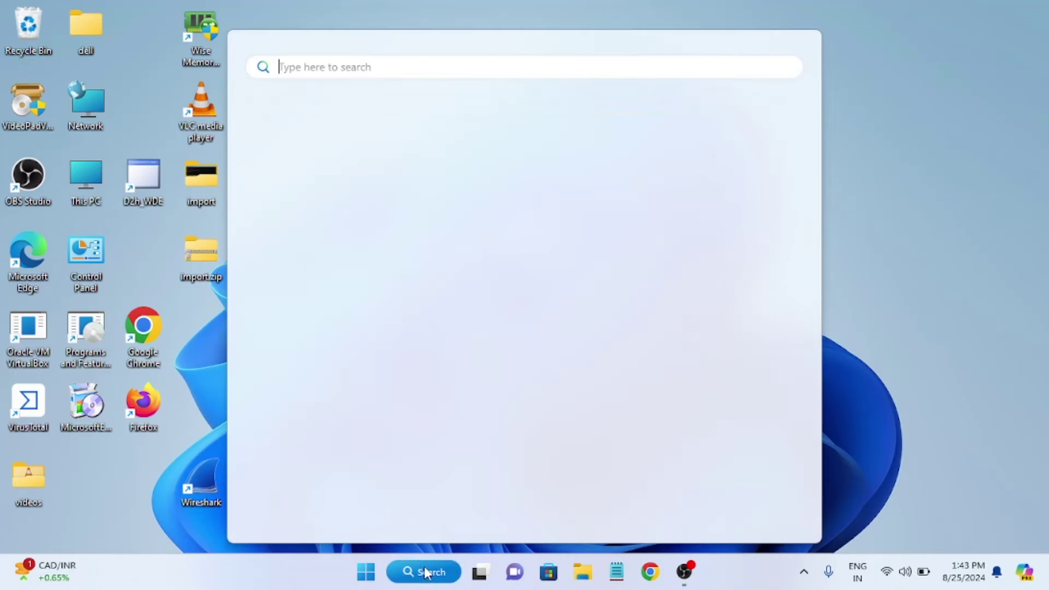
text(device Manager)
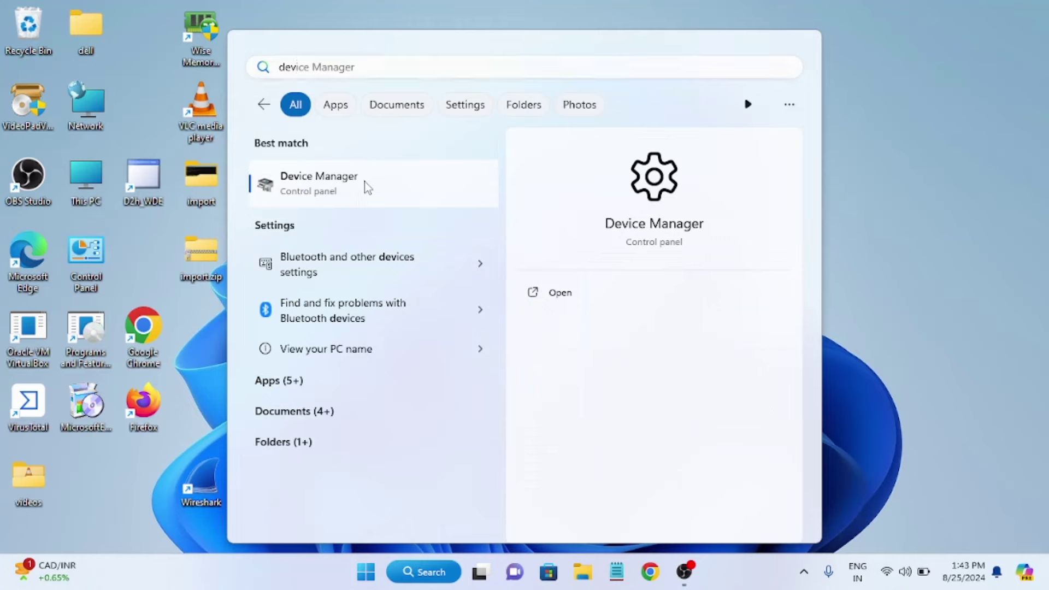
click(367, 186)
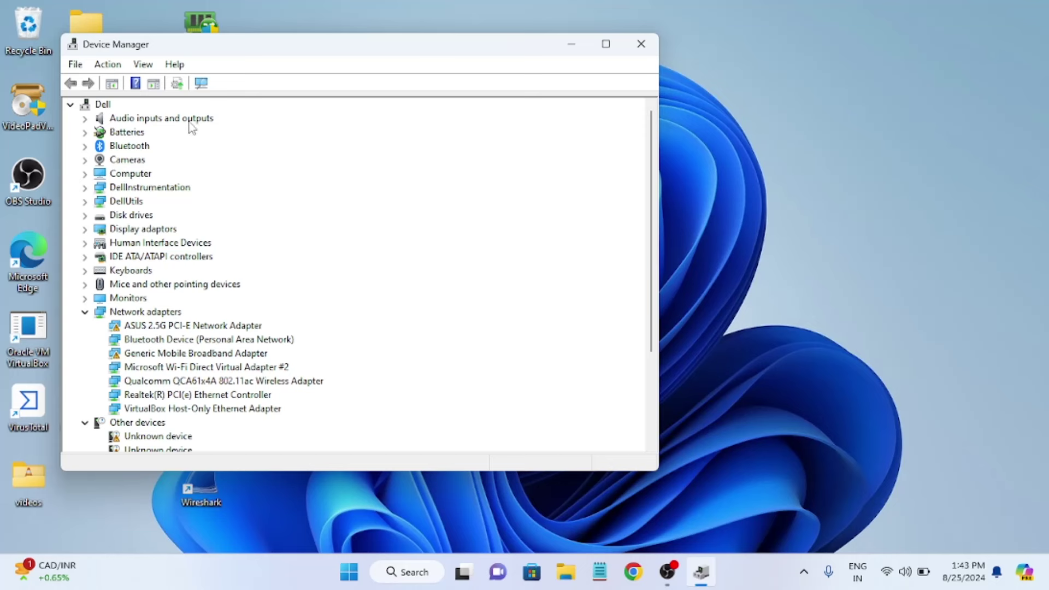
scroll(244, 269, down, 3)
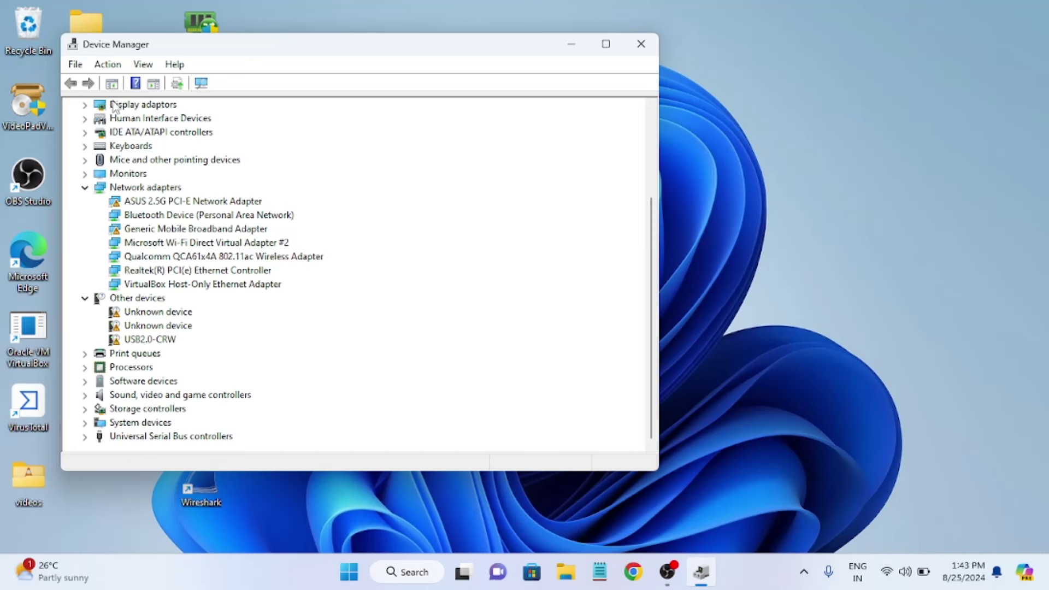
scroll(145, 170, up, 3)
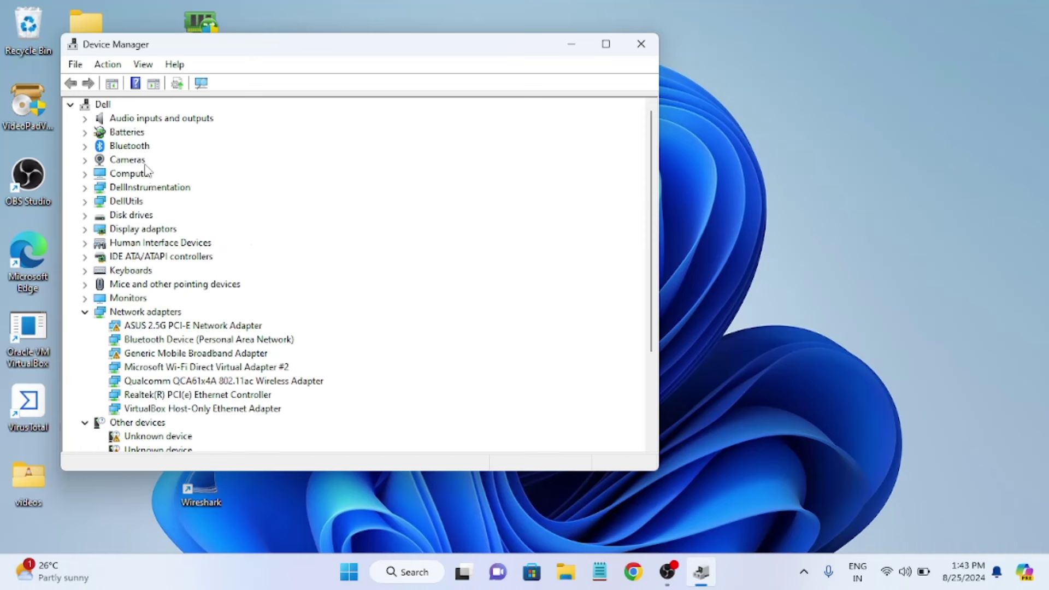
Show hidden devices in the tree and scan for hardware changes.
click(98, 107)
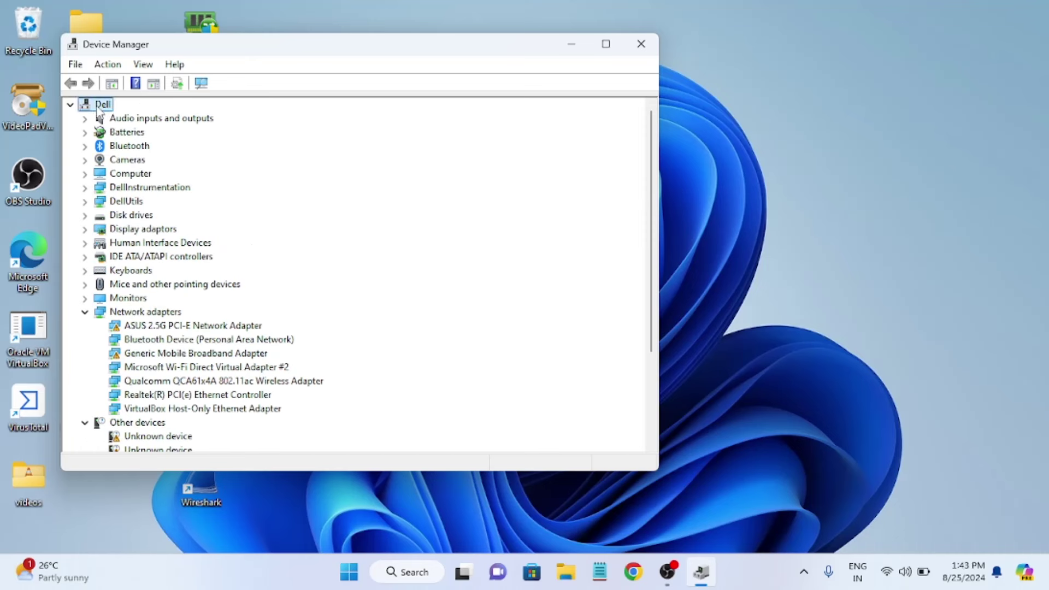
click(143, 65)
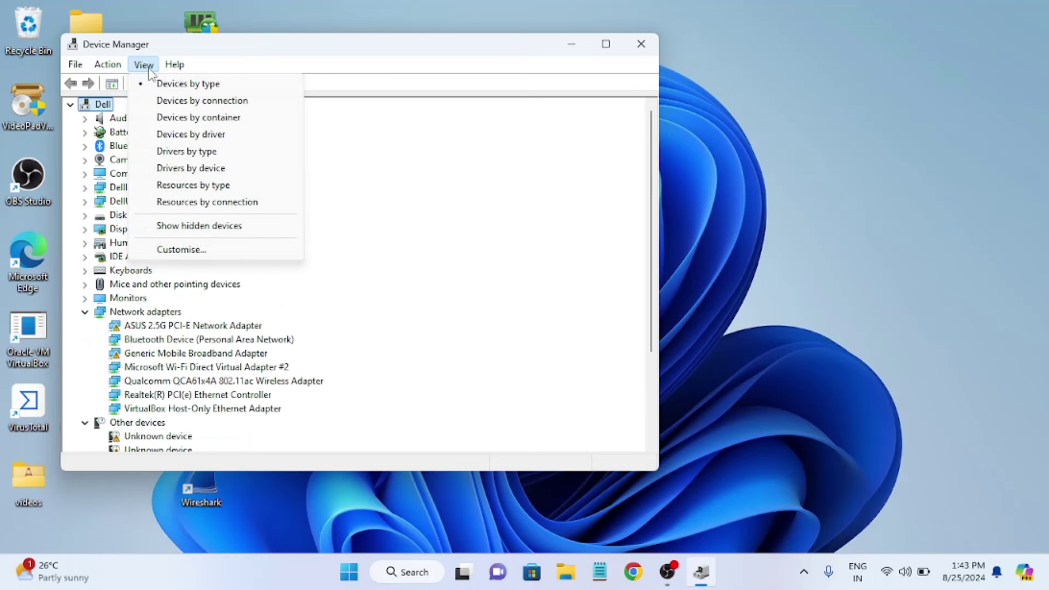
click(206, 232)
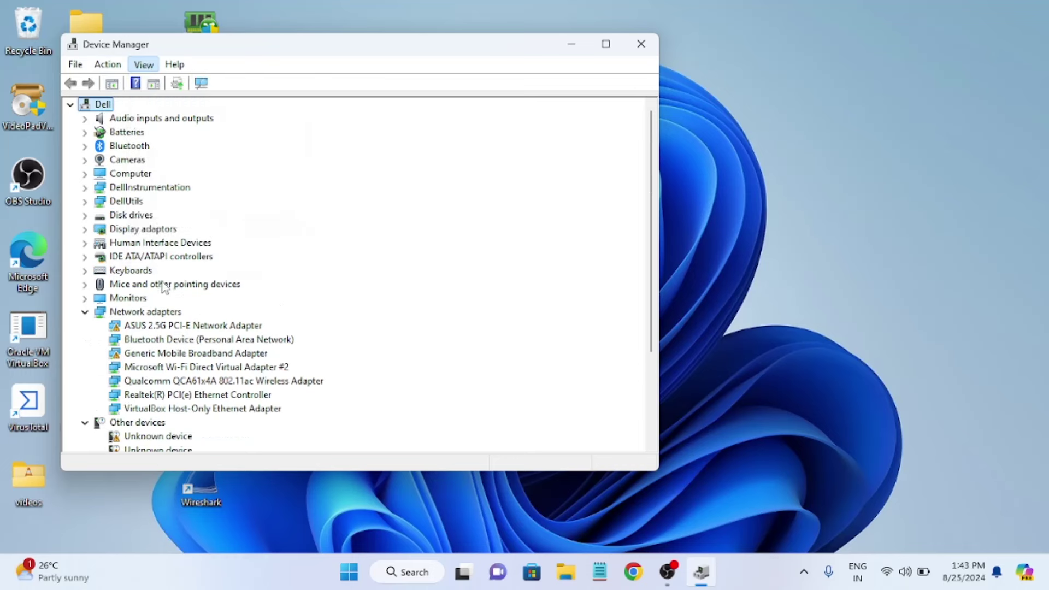
click(108, 65)
click(177, 108)
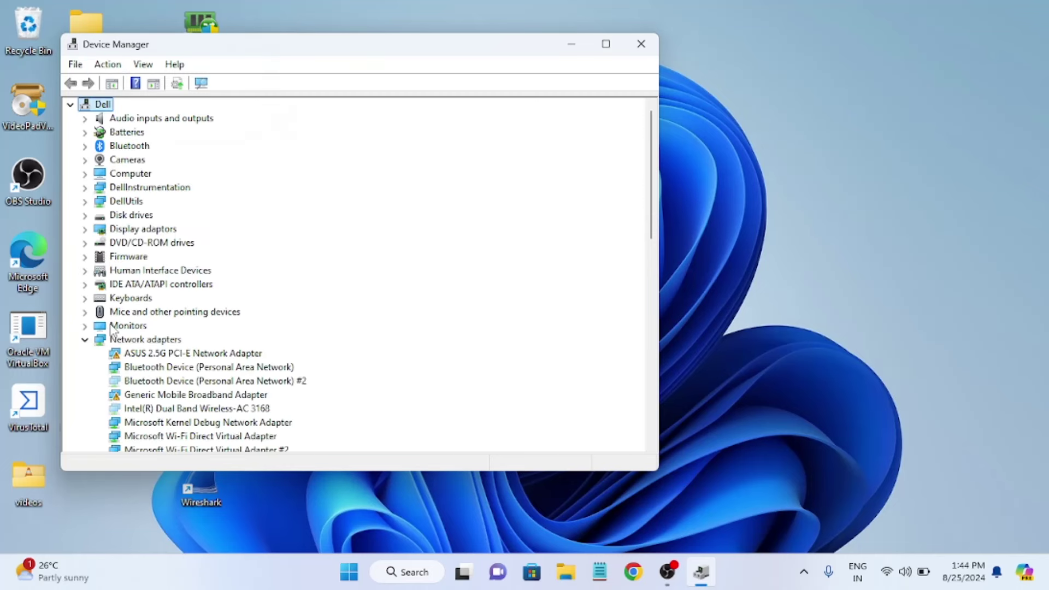
Collapse Network adapters and Other devices, expand Sound, video and game controllers, and select Realtek Audio.
click(86, 340)
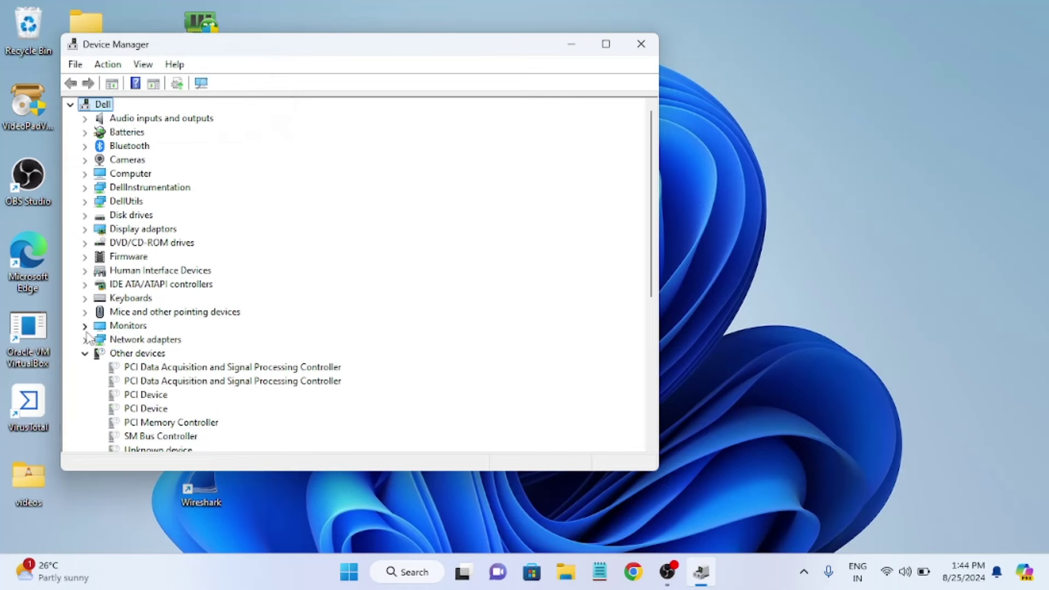
click(85, 354)
scroll(156, 338, down, 2)
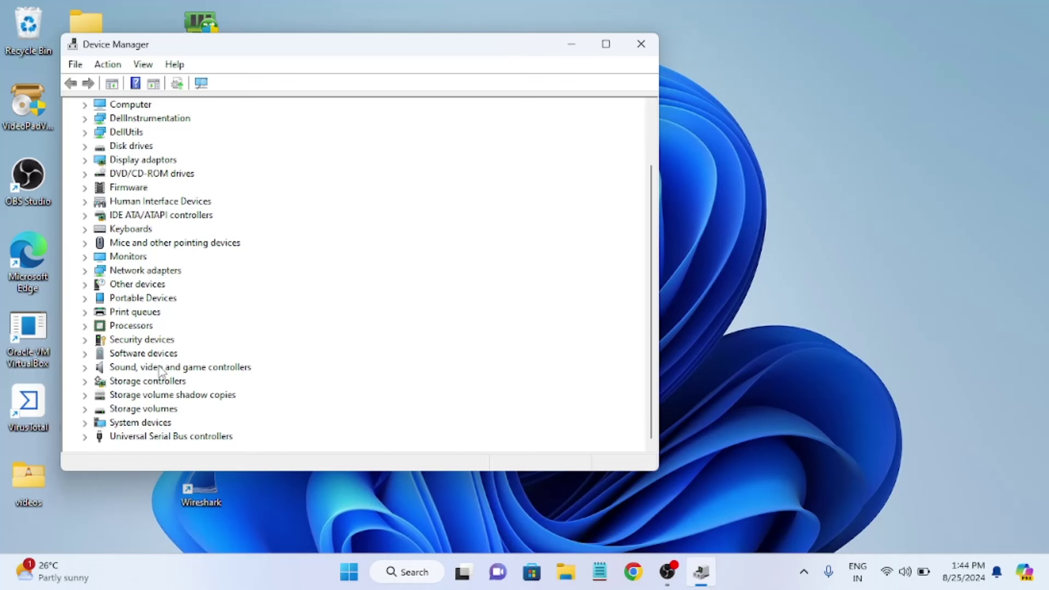
click(85, 367)
scroll(134, 376, down, 2)
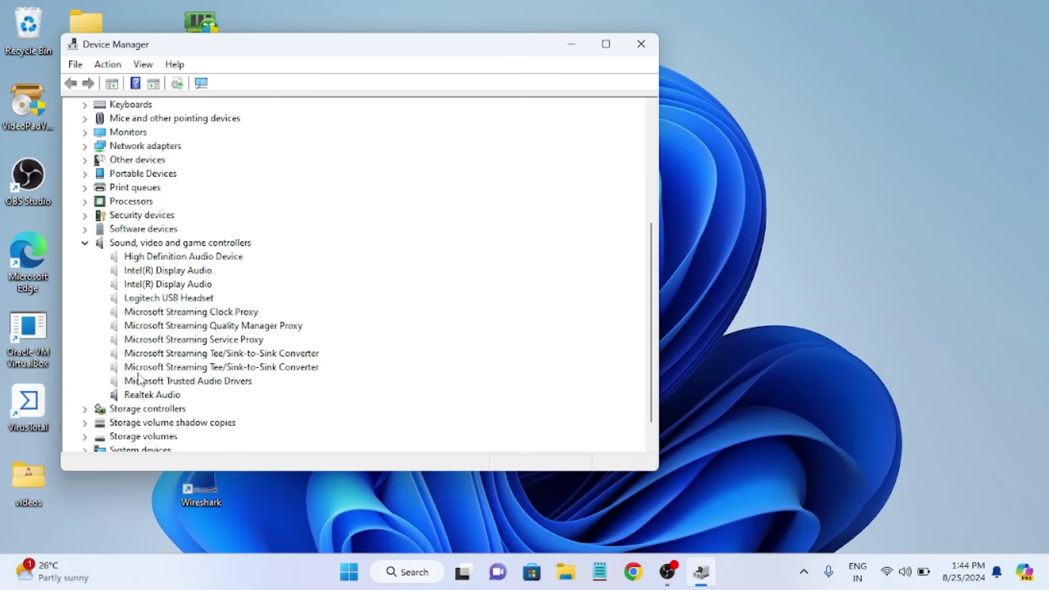
click(160, 369)
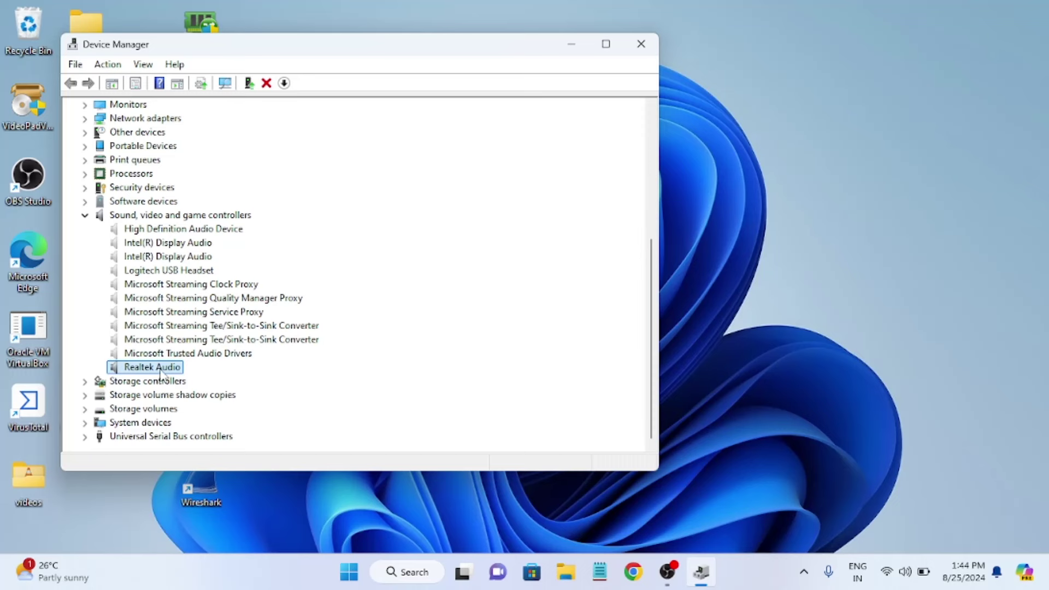
Install the High Definition Audio Device driver for Realtek Audio from the local driver list, accepting the warning.
right_click(165, 372)
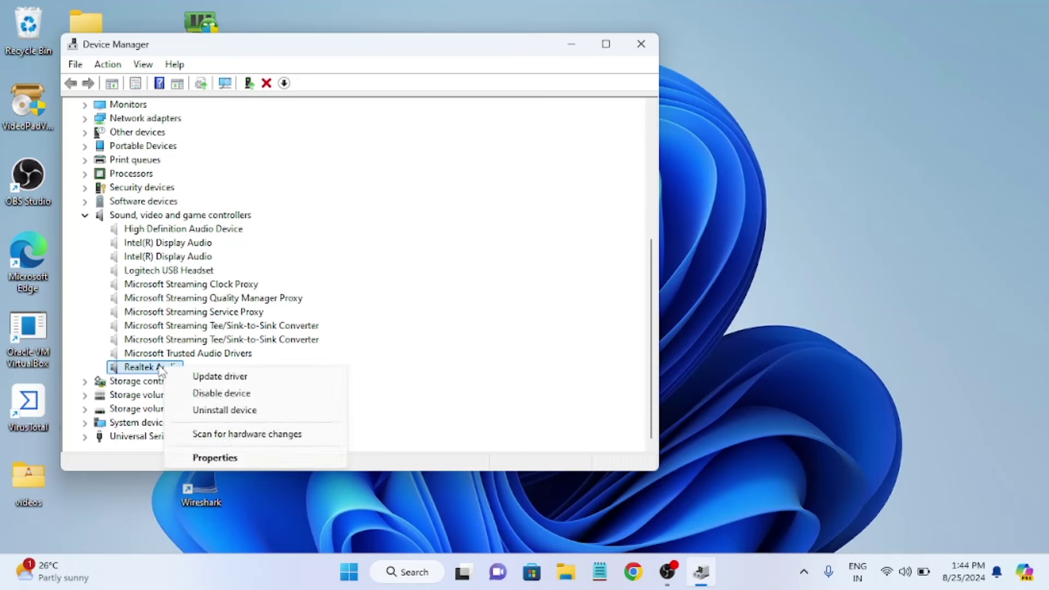
click(213, 377)
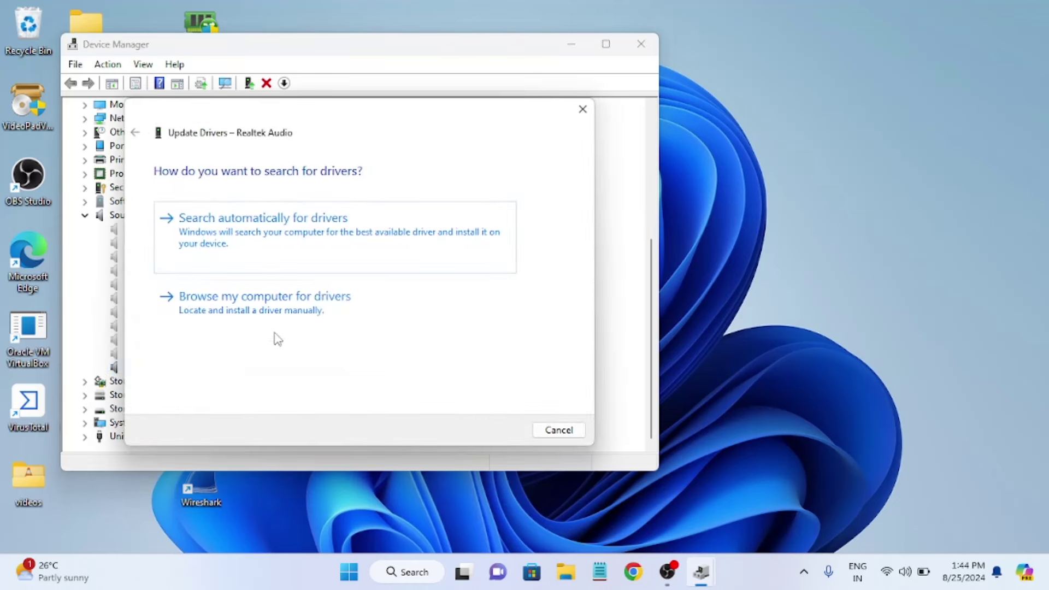
click(261, 326)
click(271, 350)
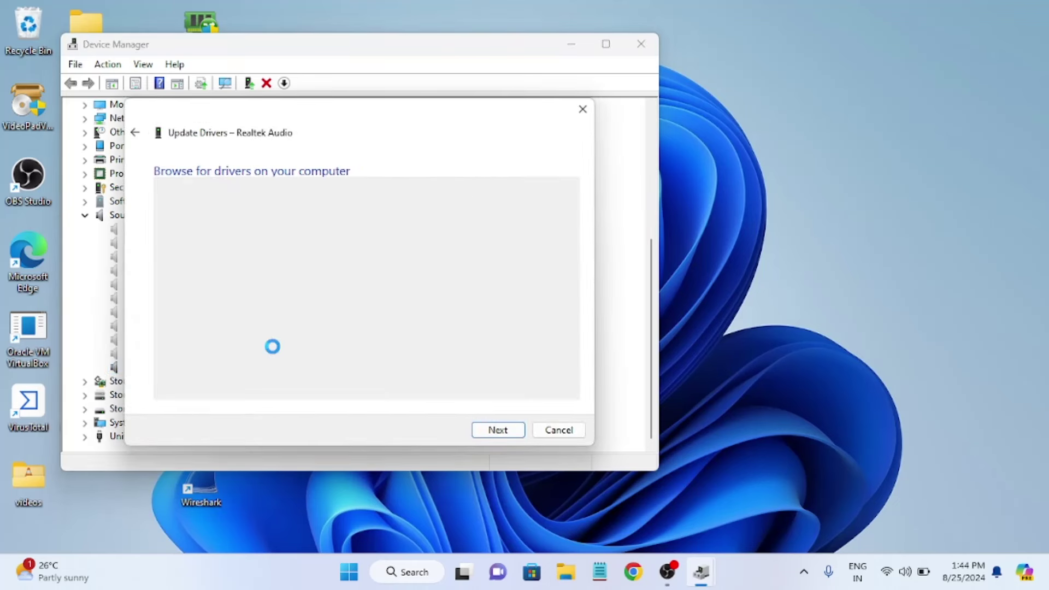
click(212, 299)
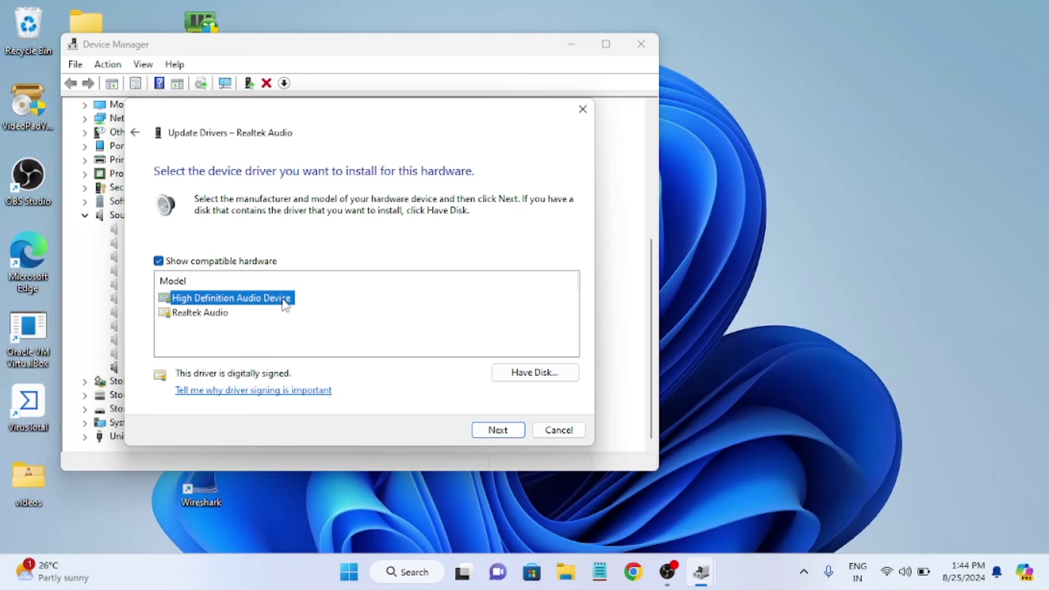
click(497, 430)
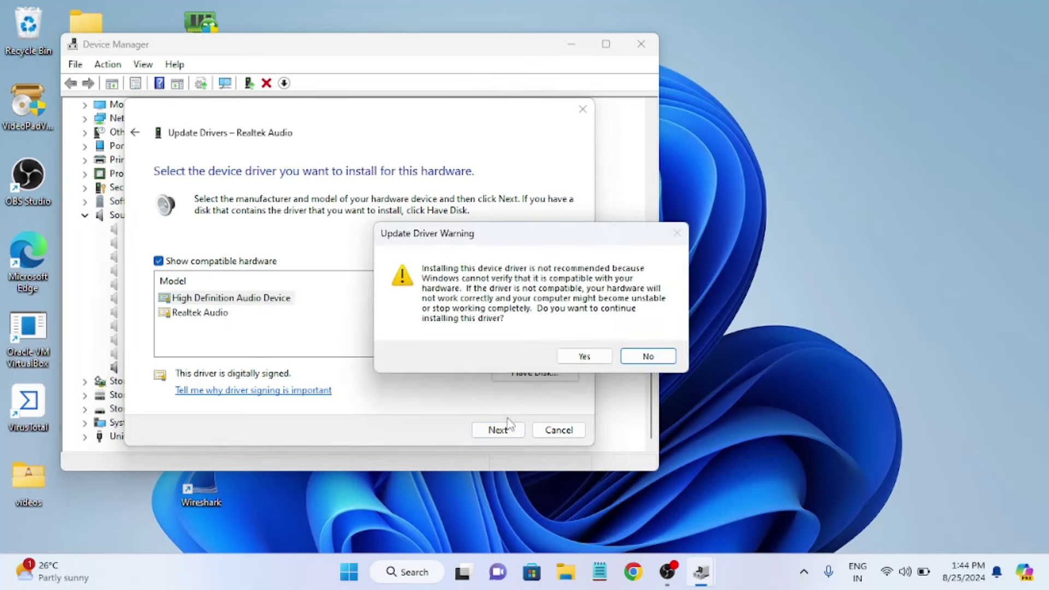
click(585, 356)
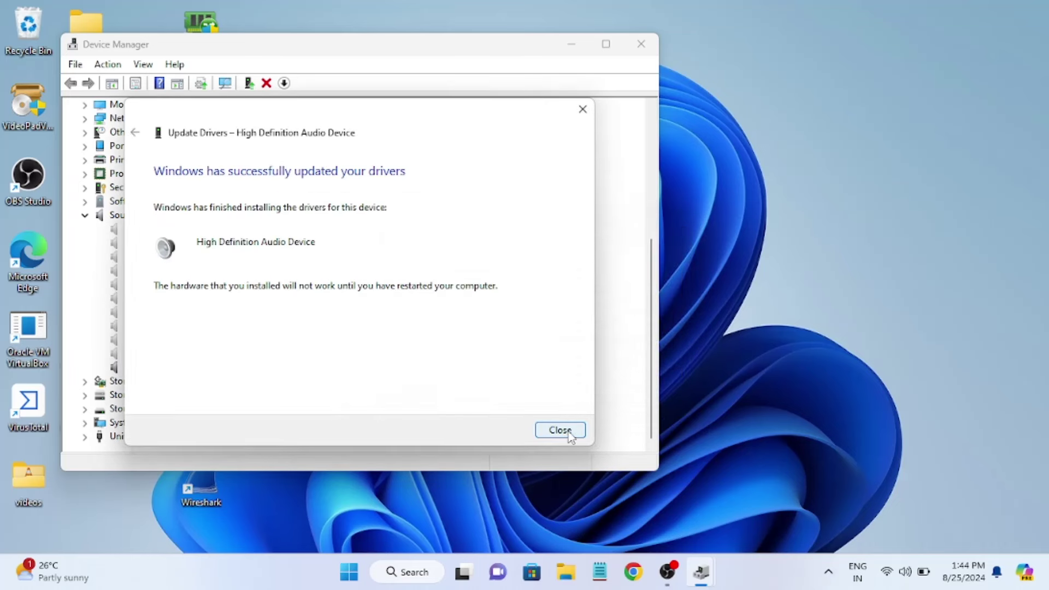
click(567, 432)
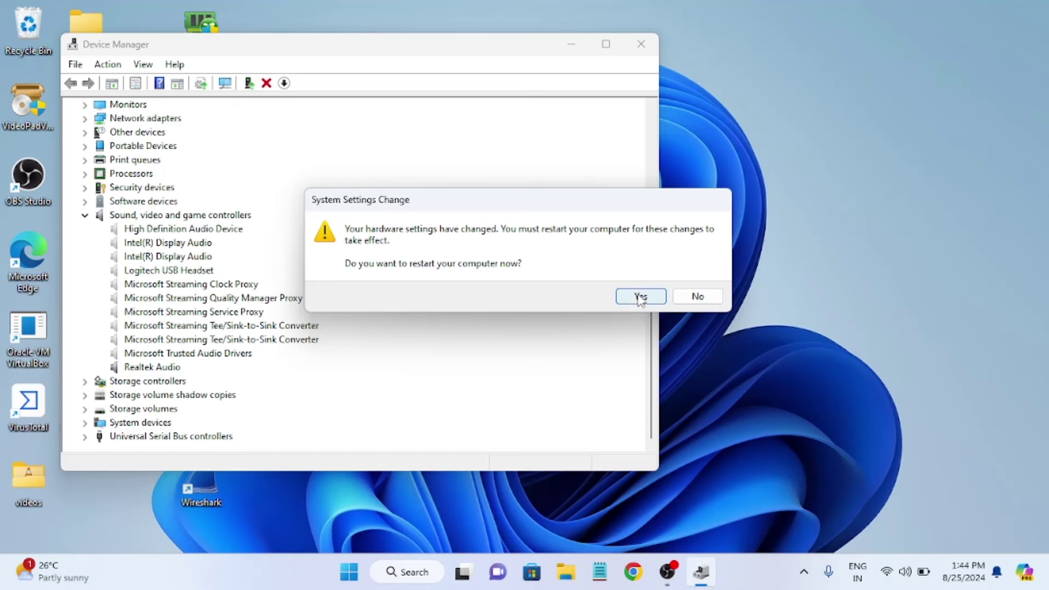
click(698, 300)
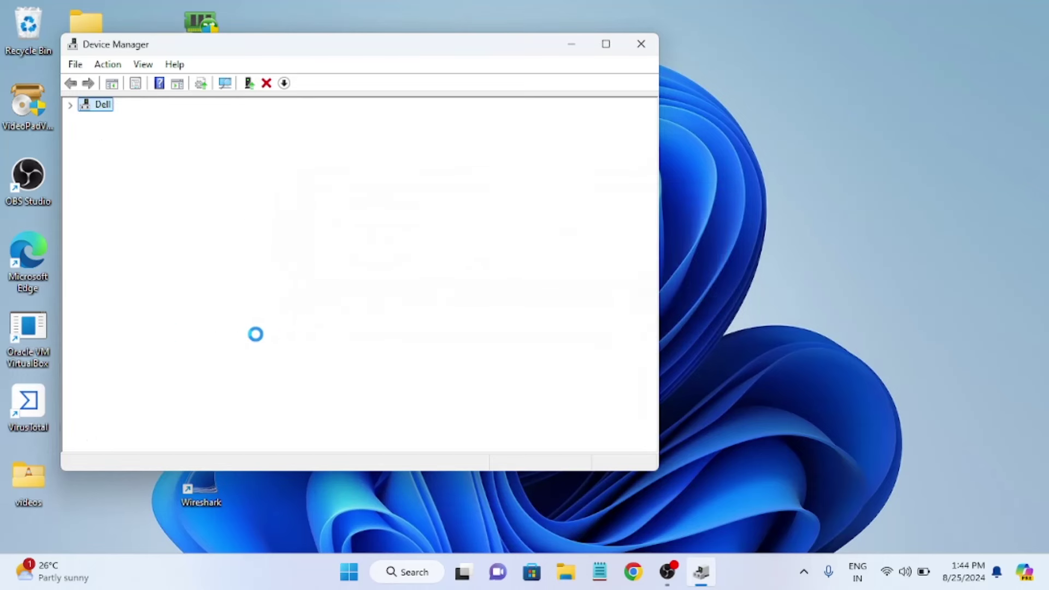
scroll(219, 341, down, 2)
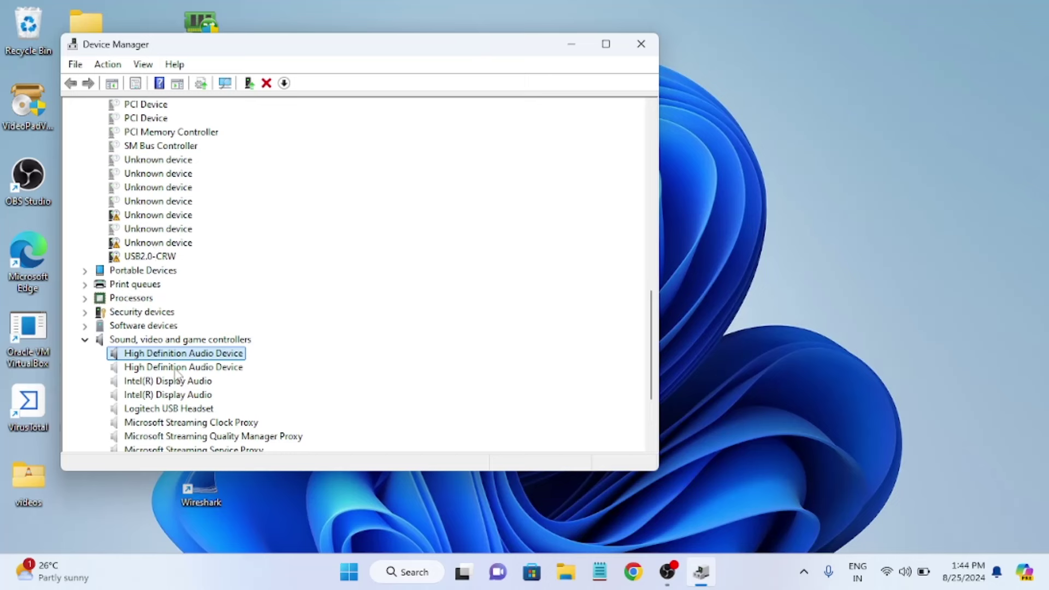
Start uninstalling the USB2.0-CRW device, then cancel to keep it installed.
click(151, 259)
right_click(158, 261)
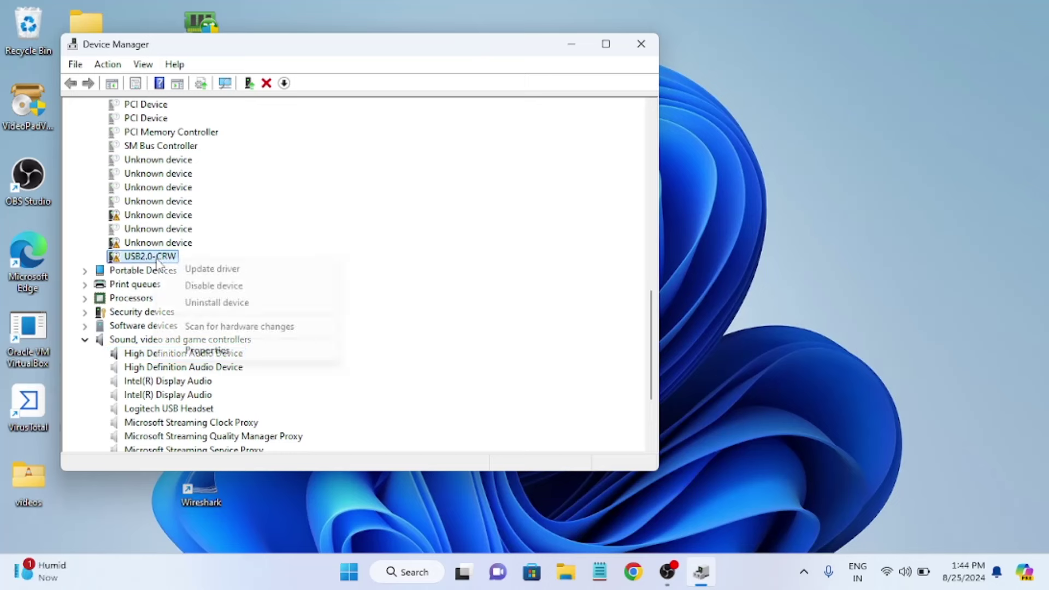
click(219, 302)
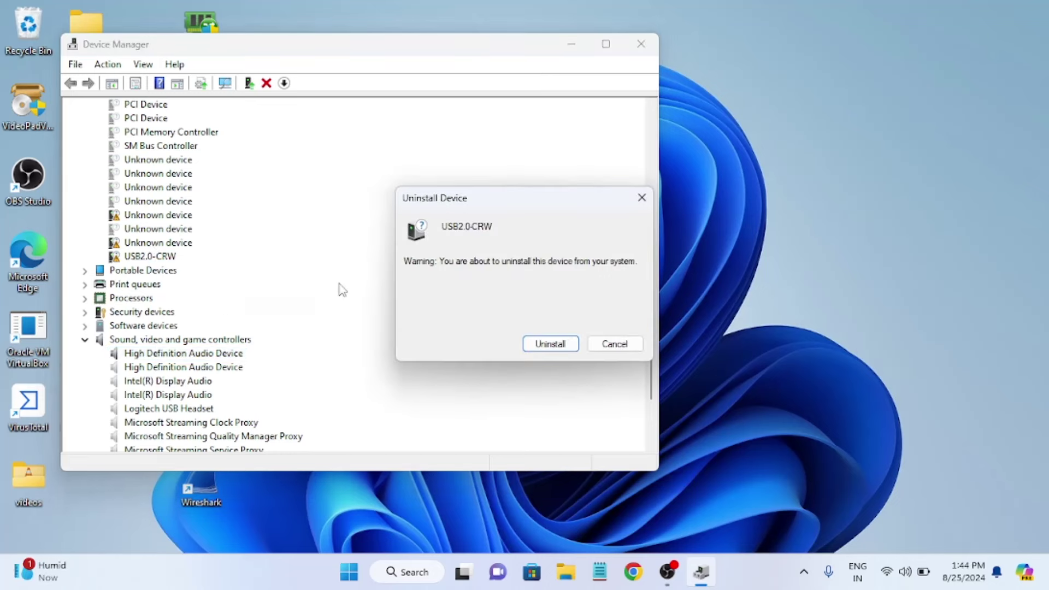
click(605, 345)
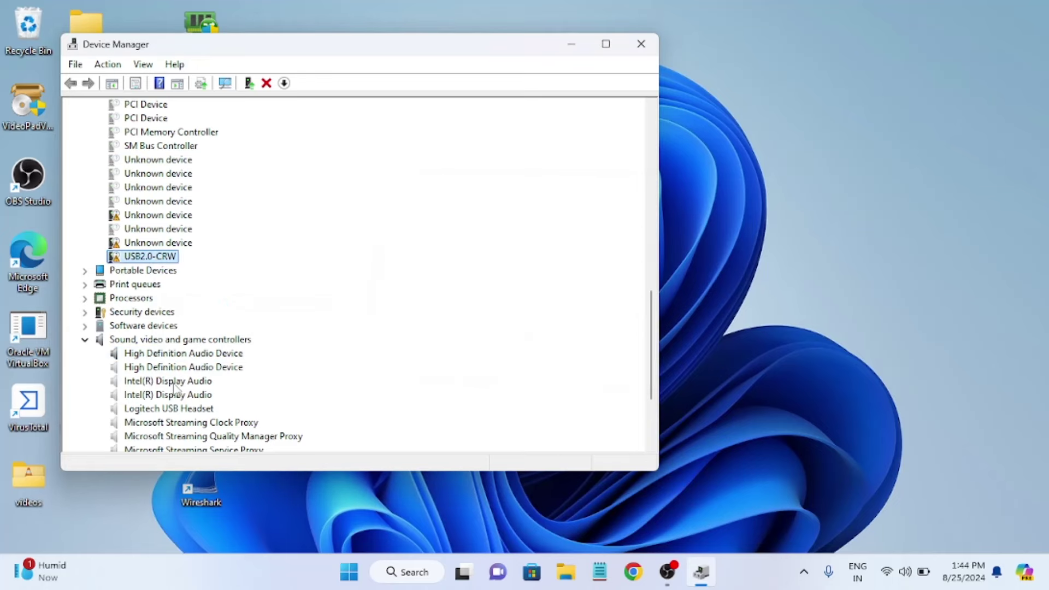
Collapse Network adapters, Other devices and Sound categories, then expand System devices to show the audio controllers.
scroll(152, 383, down, 2)
scroll(151, 383, up, 7)
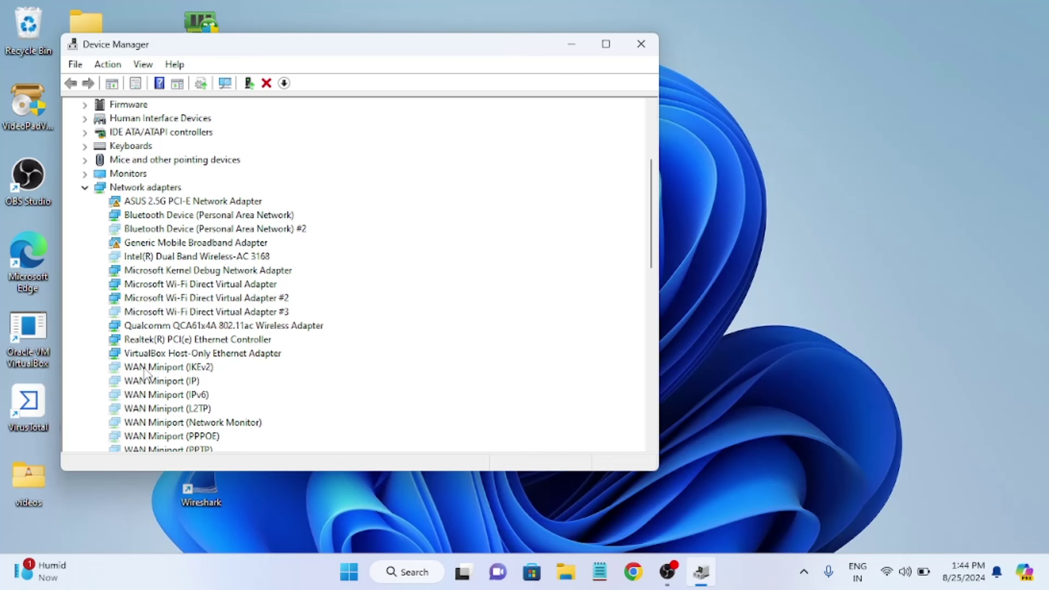
scroll(145, 373, up, 4)
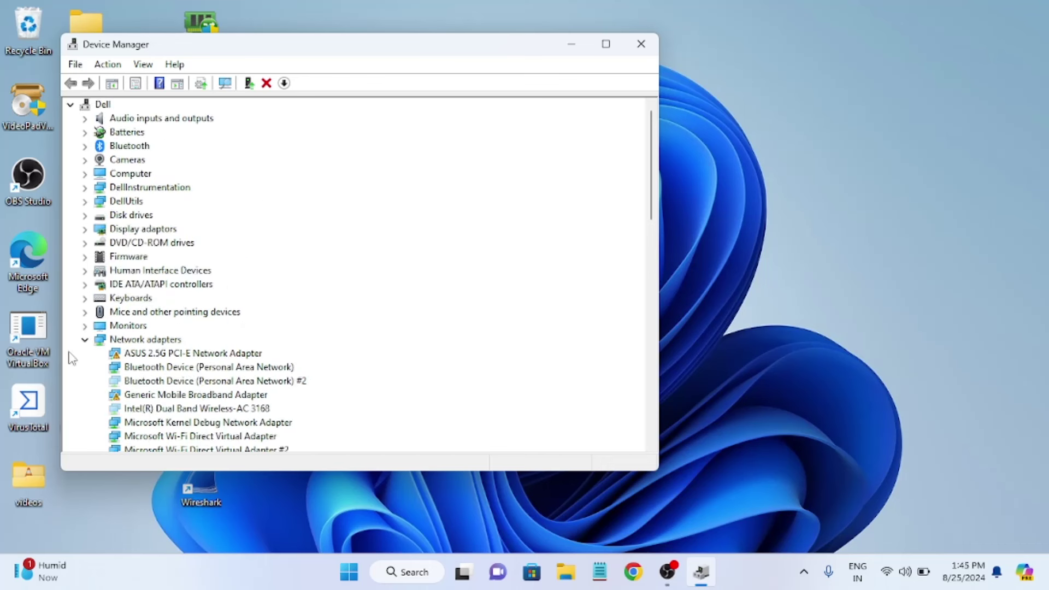
click(85, 340)
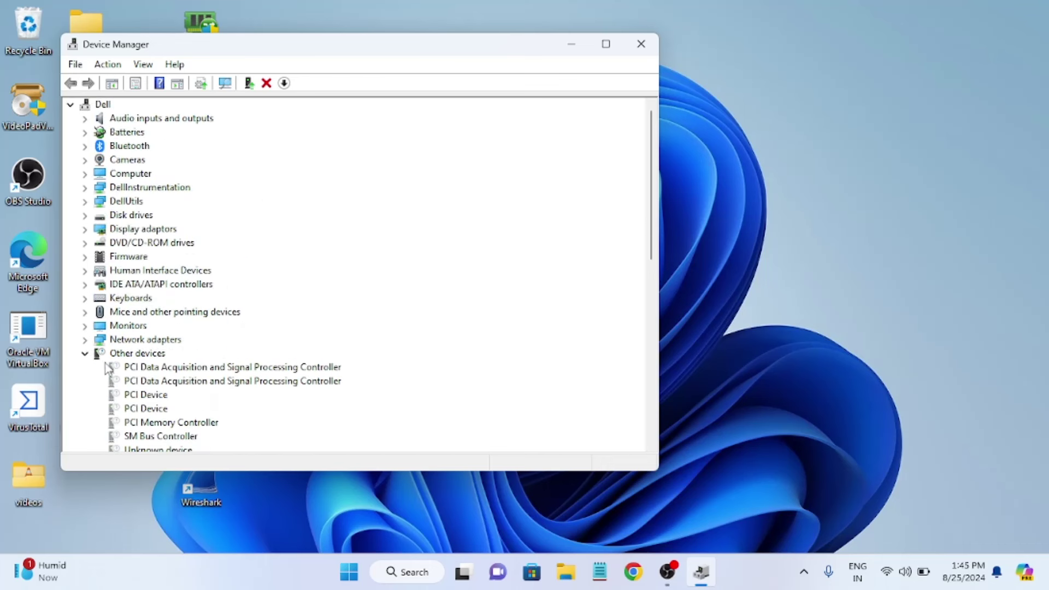
click(84, 353)
scroll(173, 328, down, 3)
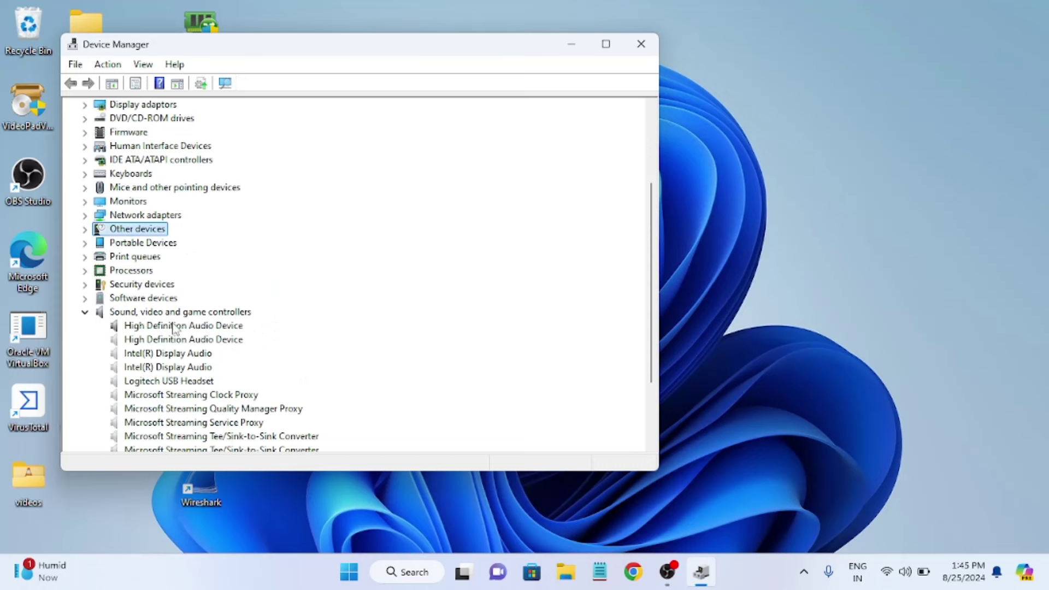
click(86, 312)
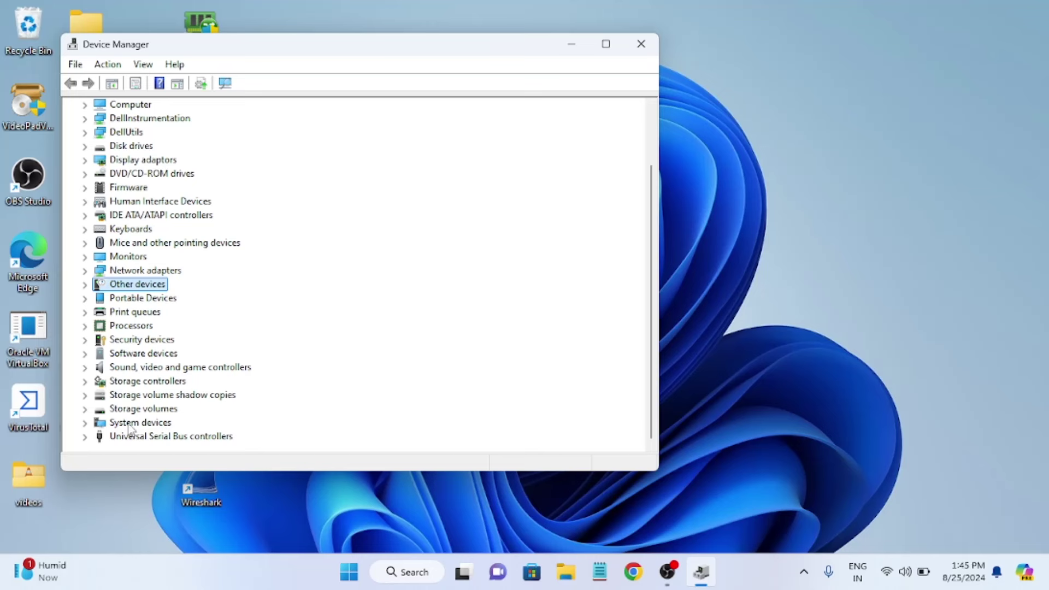
click(86, 425)
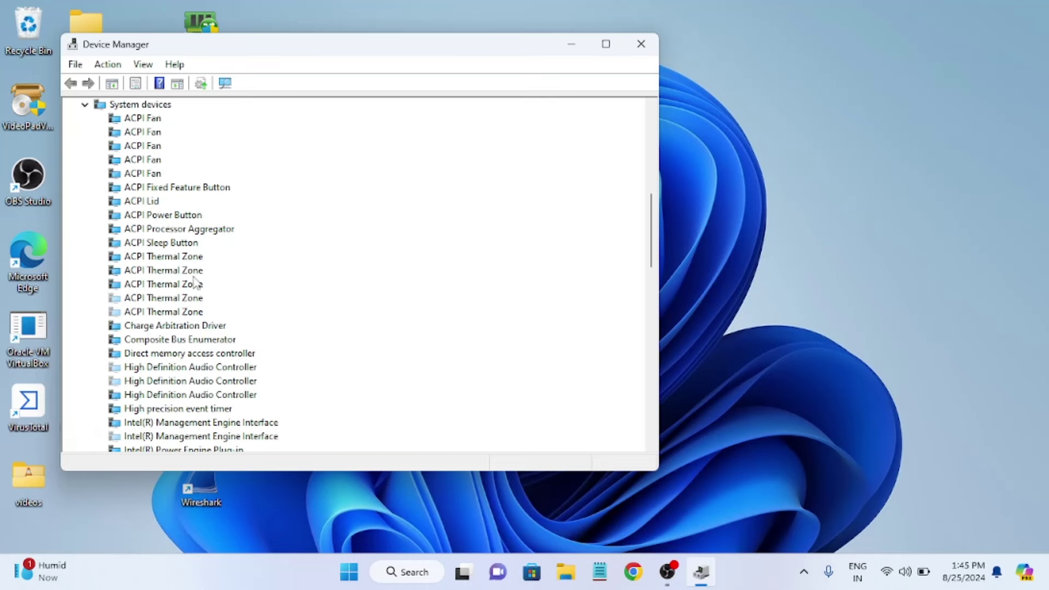
scroll(156, 205, down, 2)
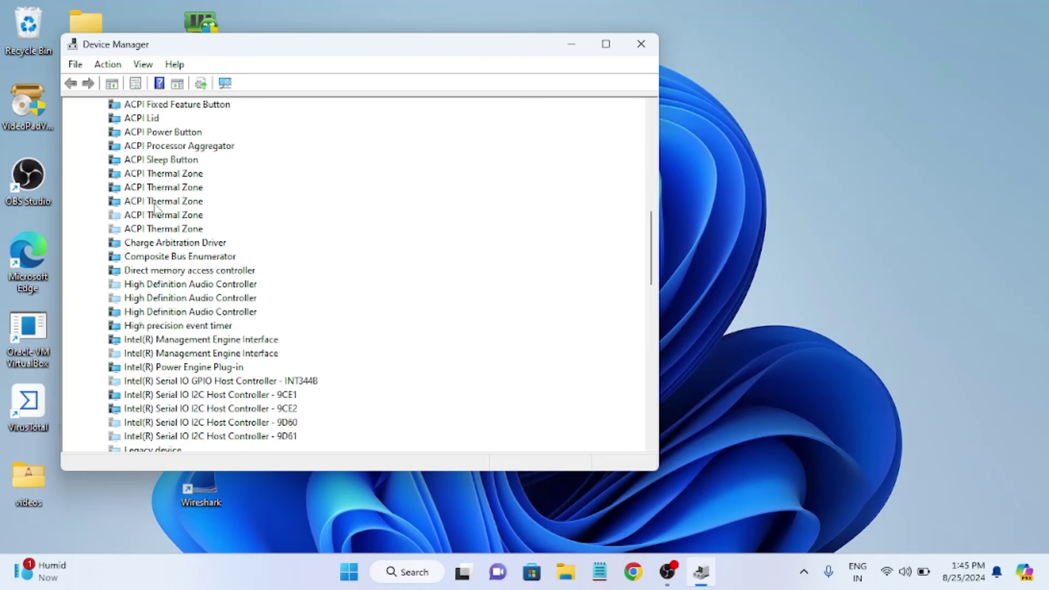
scroll(165, 249, down, 1)
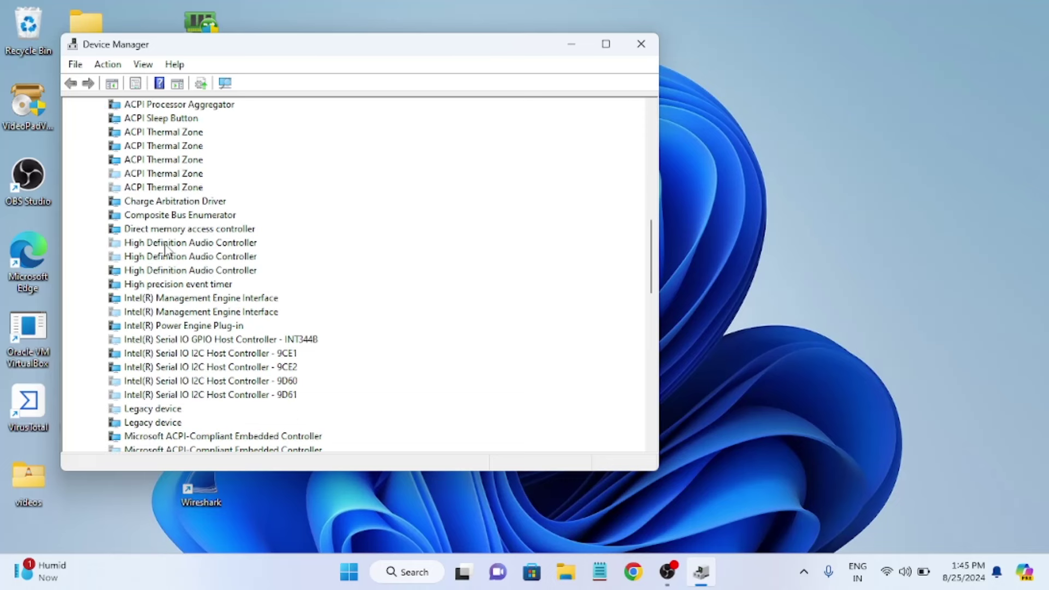
Reinstall the third High Definition Audio Controller's driver from the local list and decline restarting now.
click(185, 272)
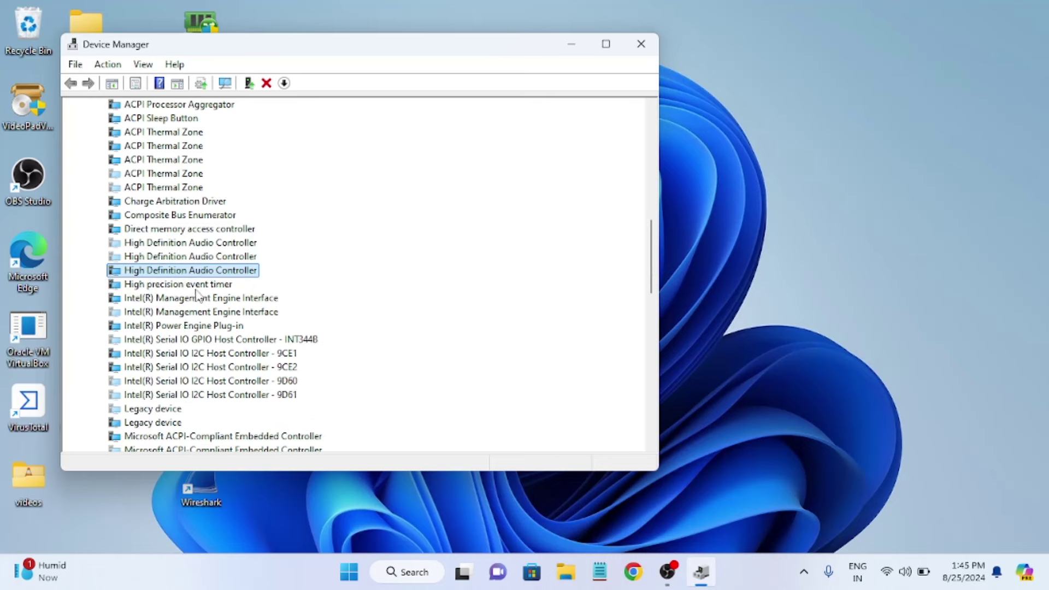
right_click(203, 273)
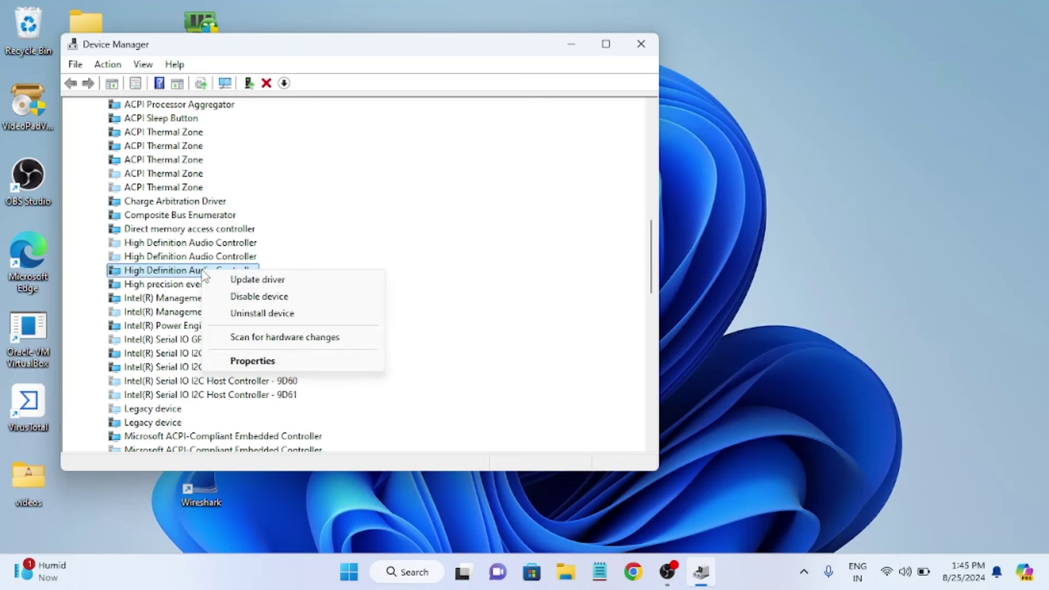
click(256, 280)
click(257, 302)
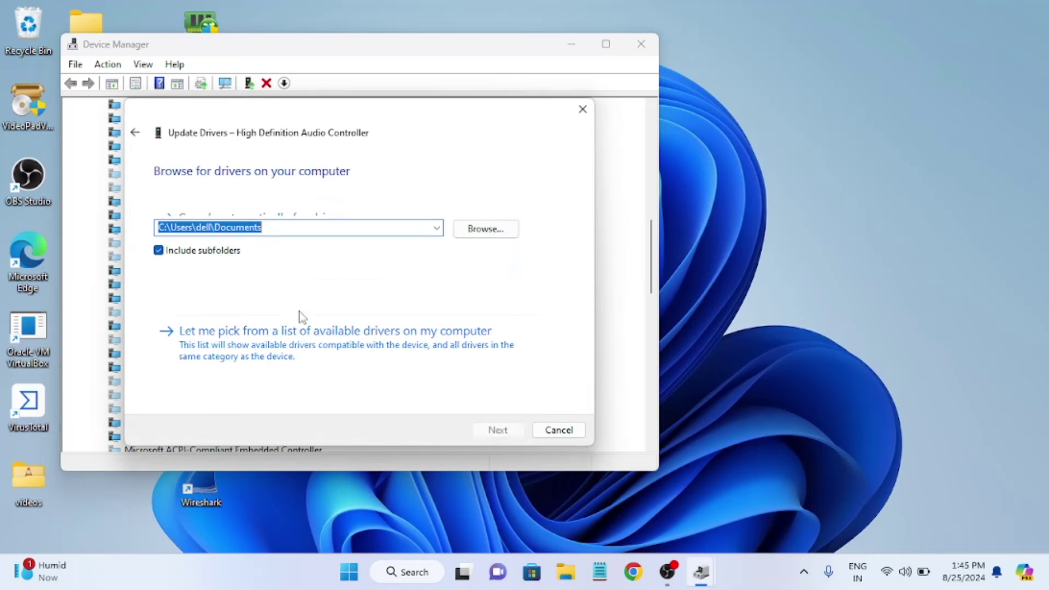
click(304, 351)
click(244, 302)
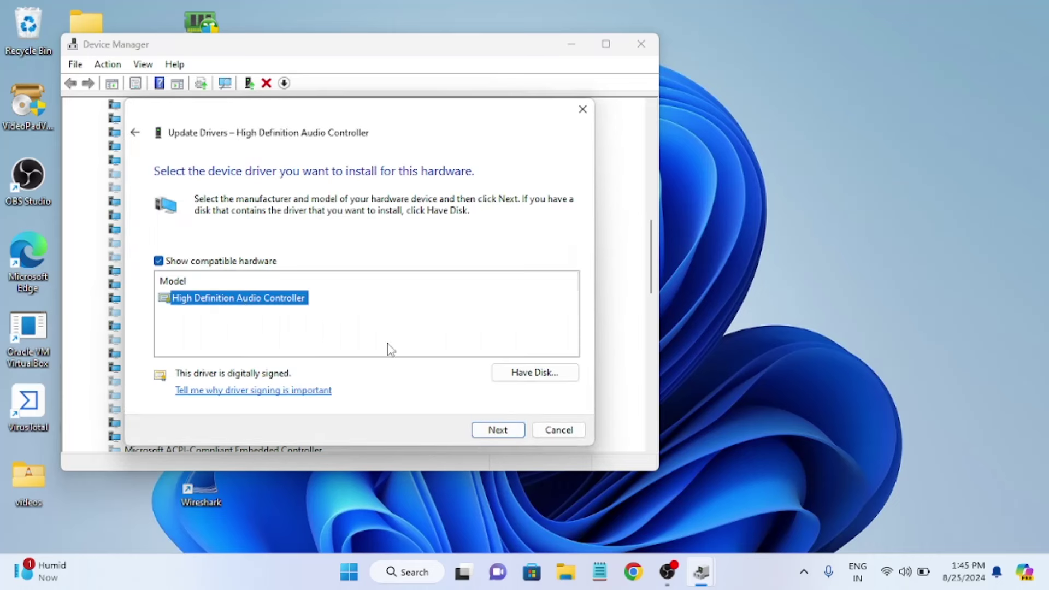
click(499, 431)
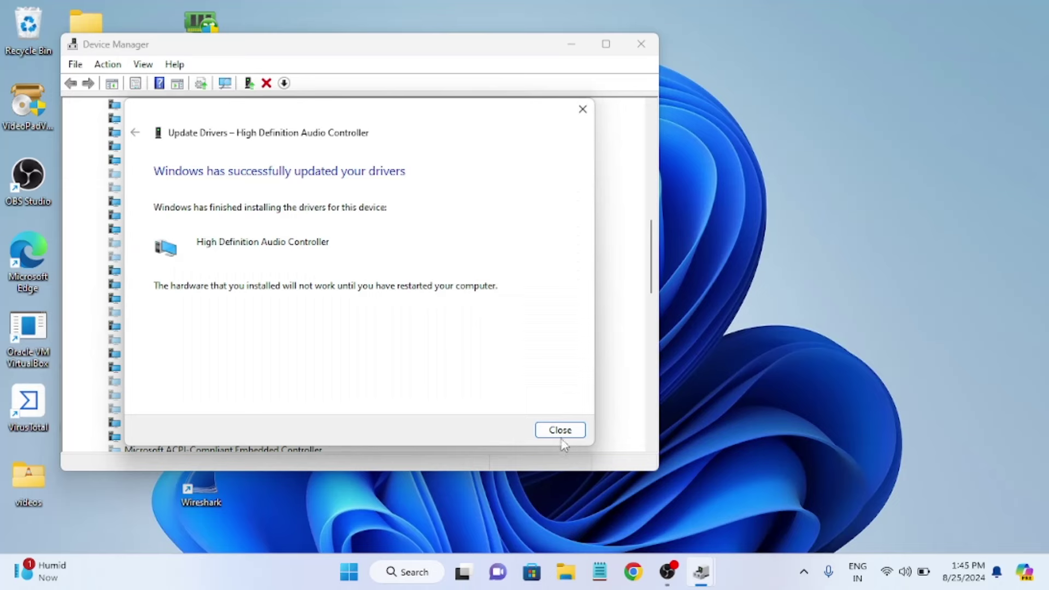
click(561, 436)
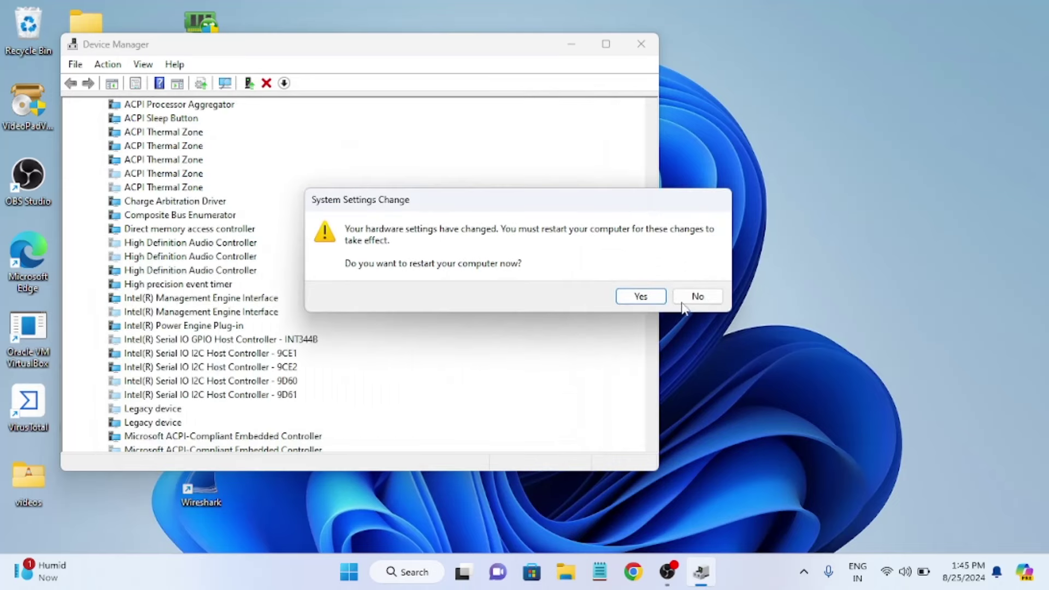
click(695, 297)
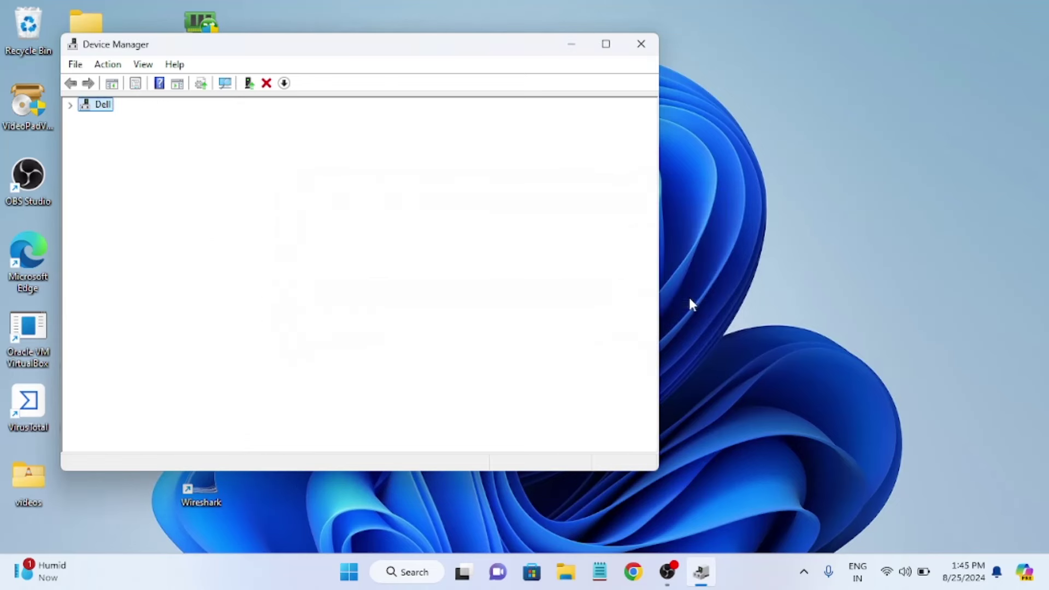
Collapse System devices, refresh the device tree view, and close Device Manager.
click(85, 146)
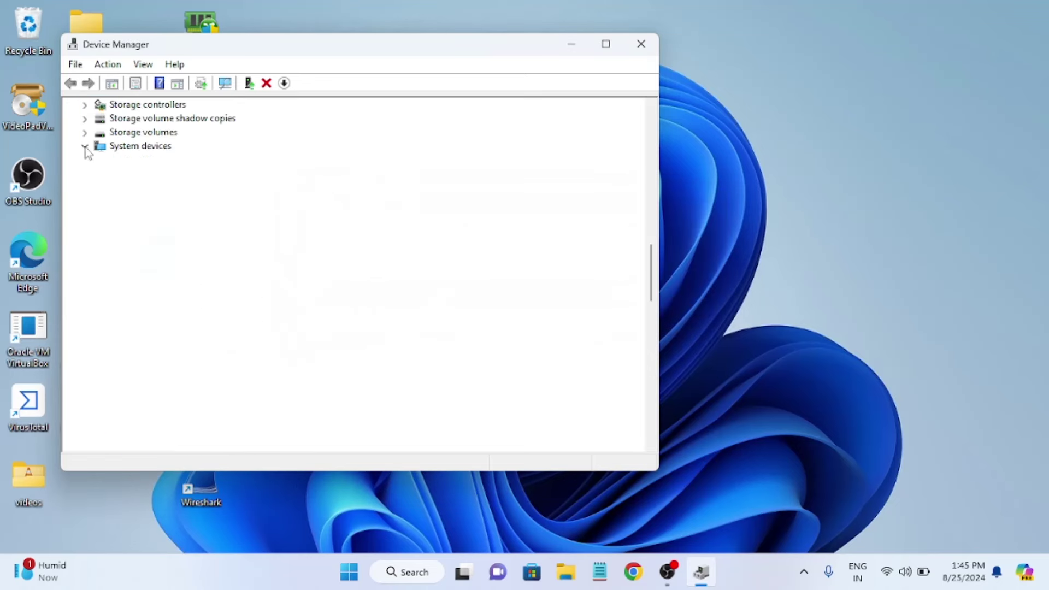
scroll(180, 257, up, 15)
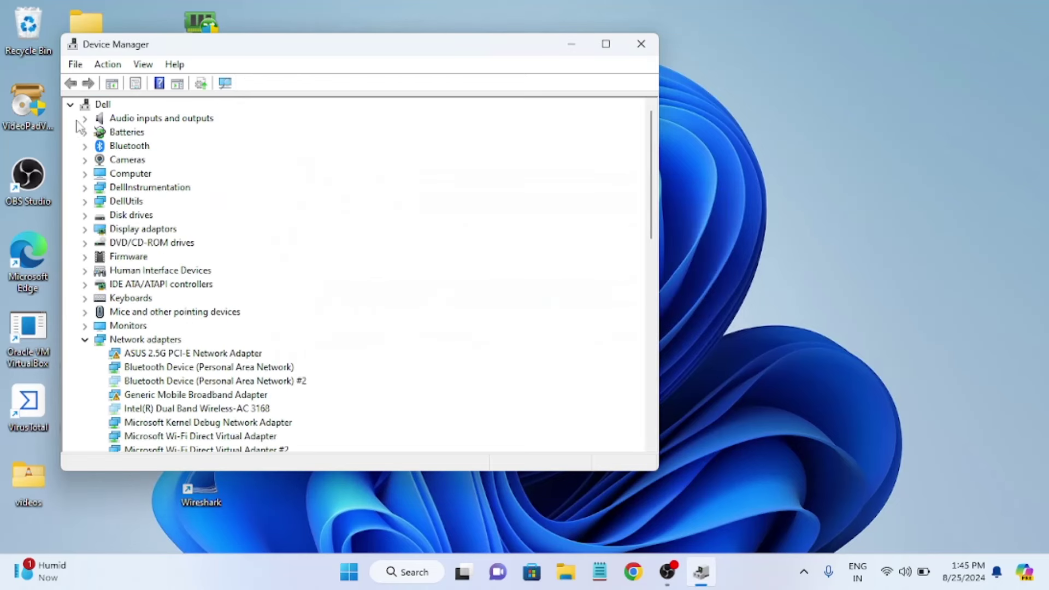
click(70, 104)
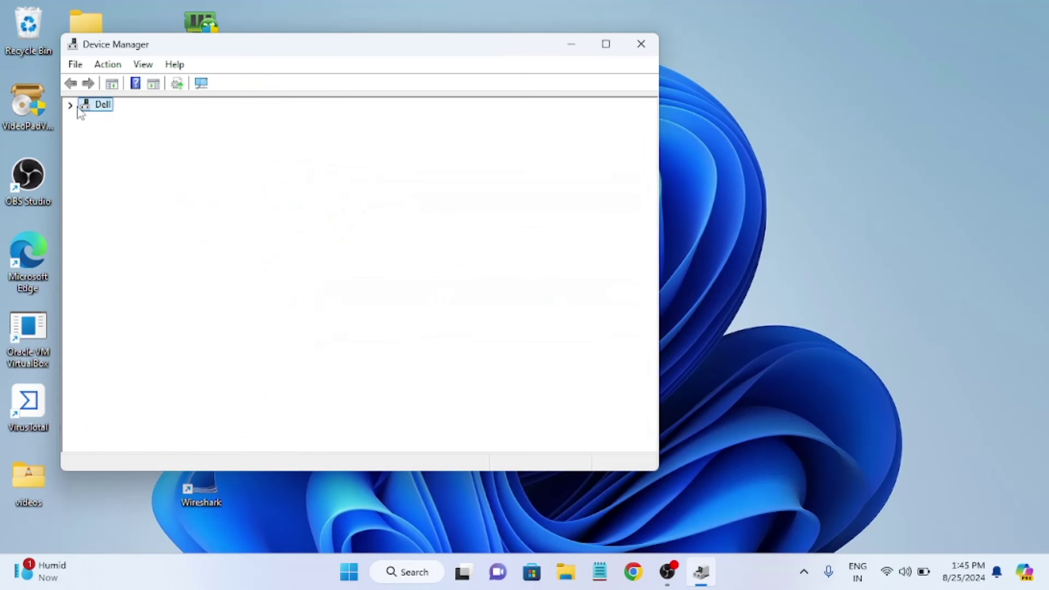
click(71, 105)
scroll(172, 364, down, 1)
scroll(171, 365, down, 1)
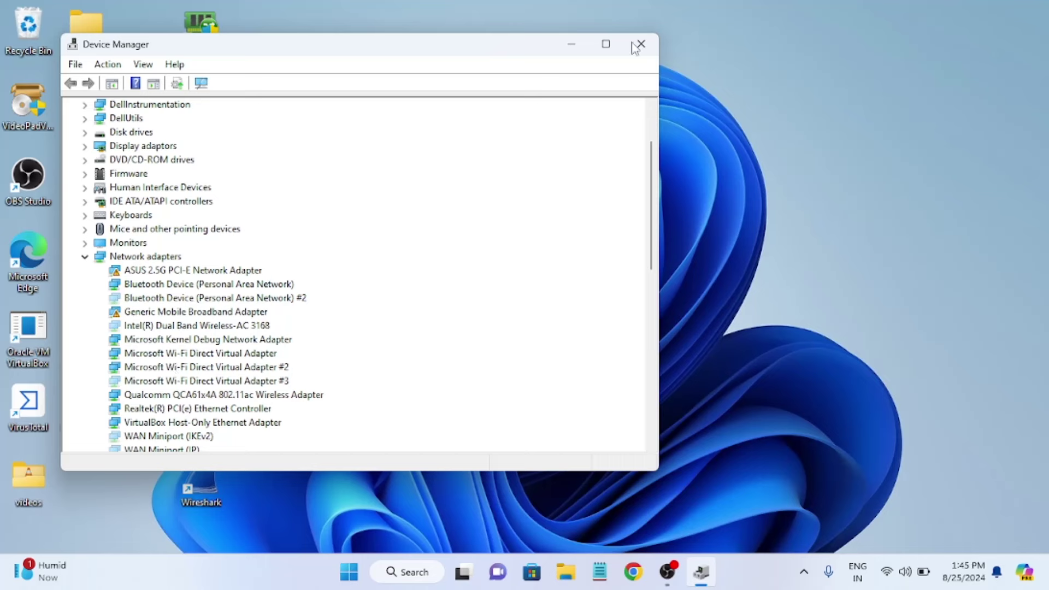
click(641, 44)
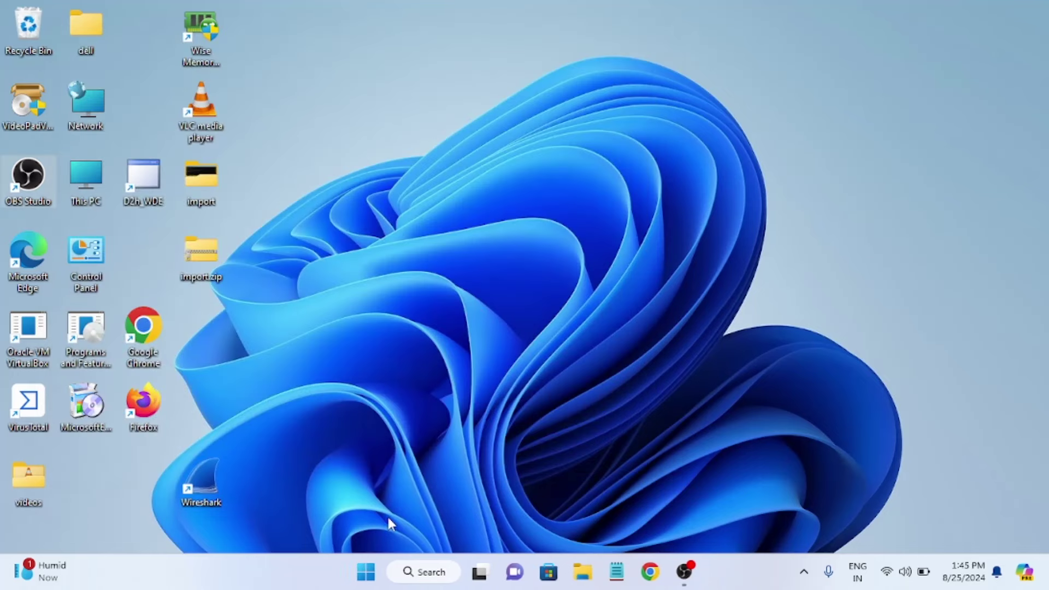
right_click(365, 574)
click(366, 579)
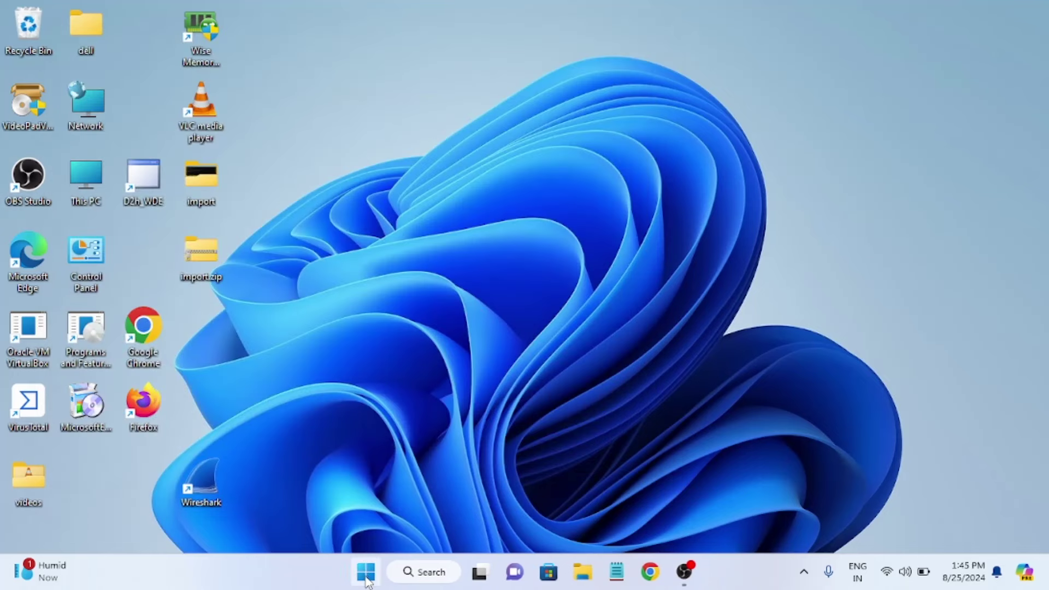
click(365, 569)
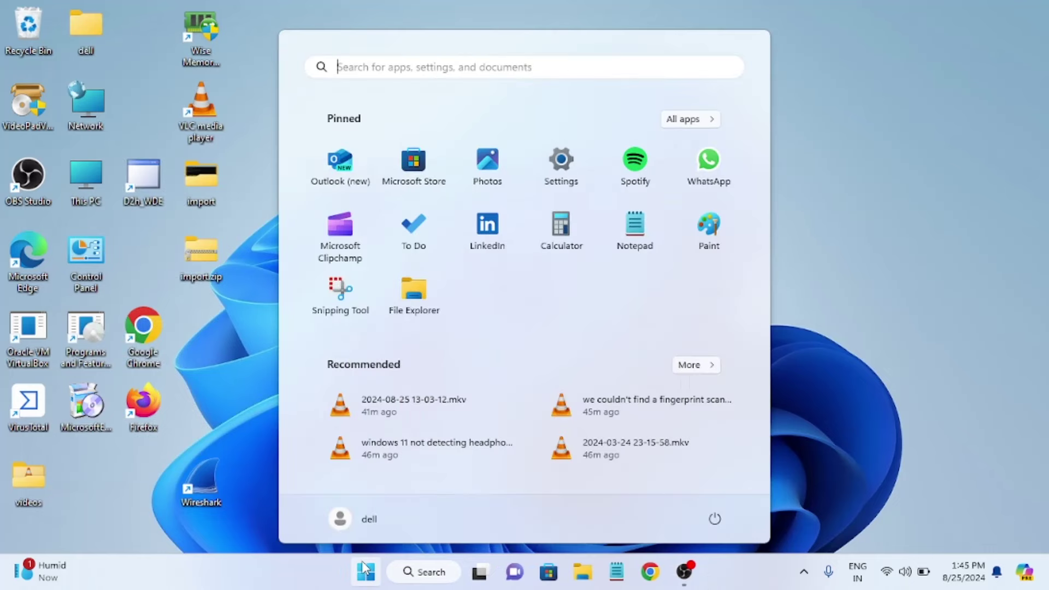
click(562, 164)
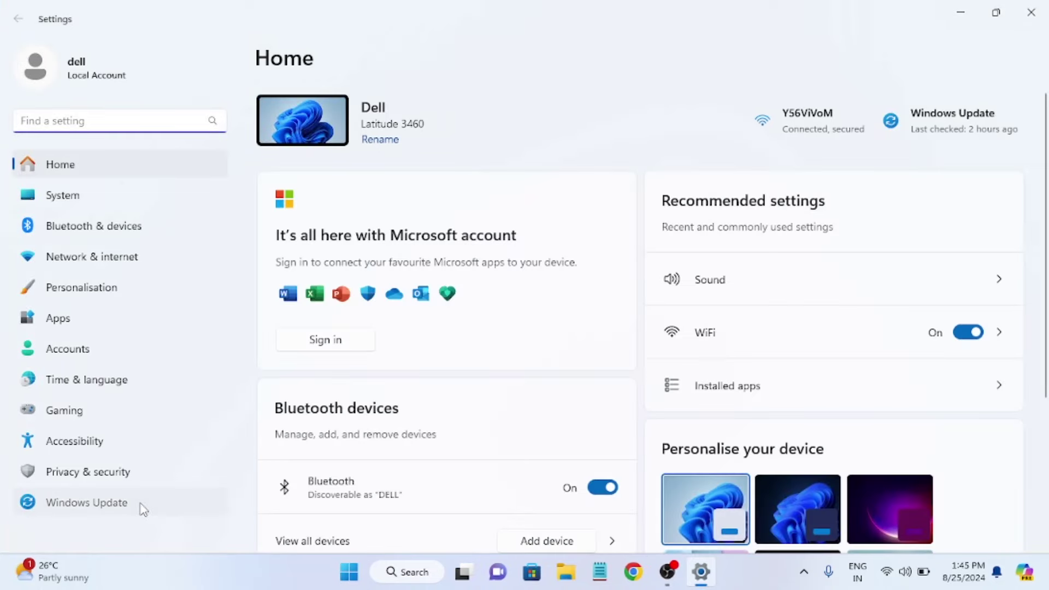
click(138, 504)
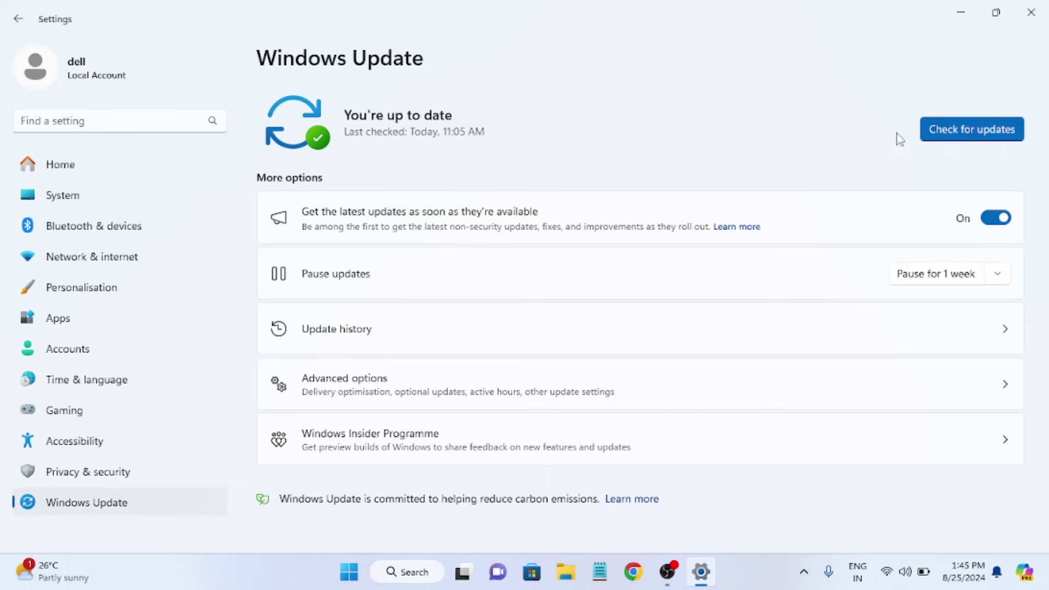
click(1029, 14)
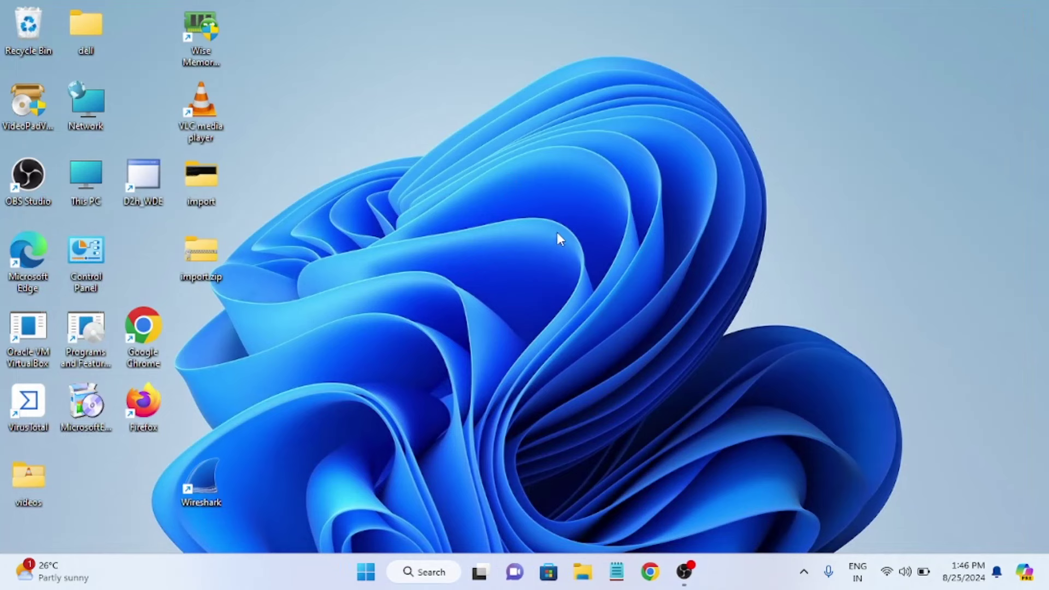
Refresh the desktop, then search Google for 'dell driver' in Chrome.
right_click(490, 133)
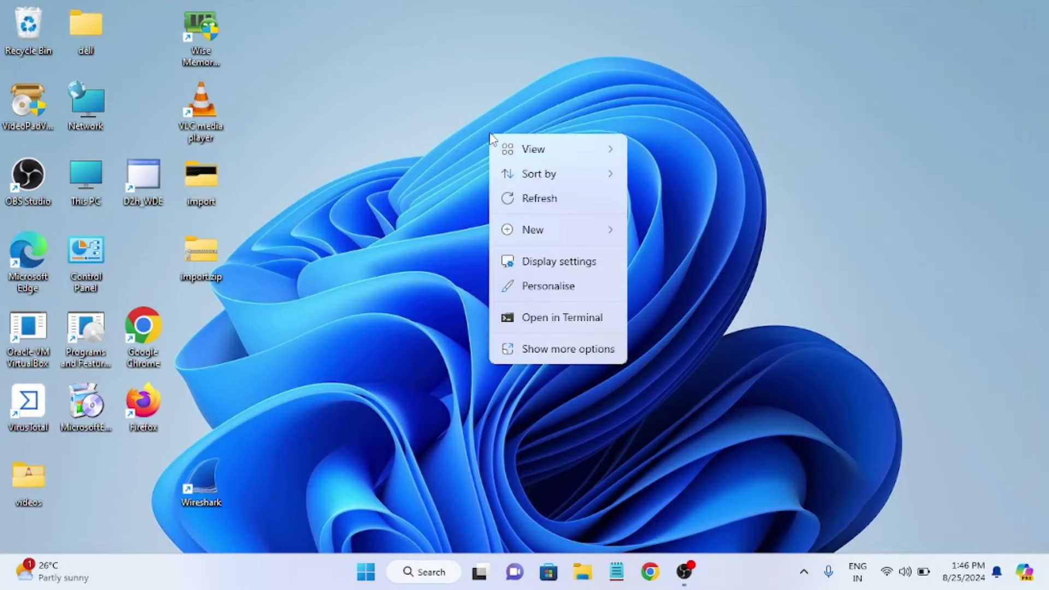
click(557, 203)
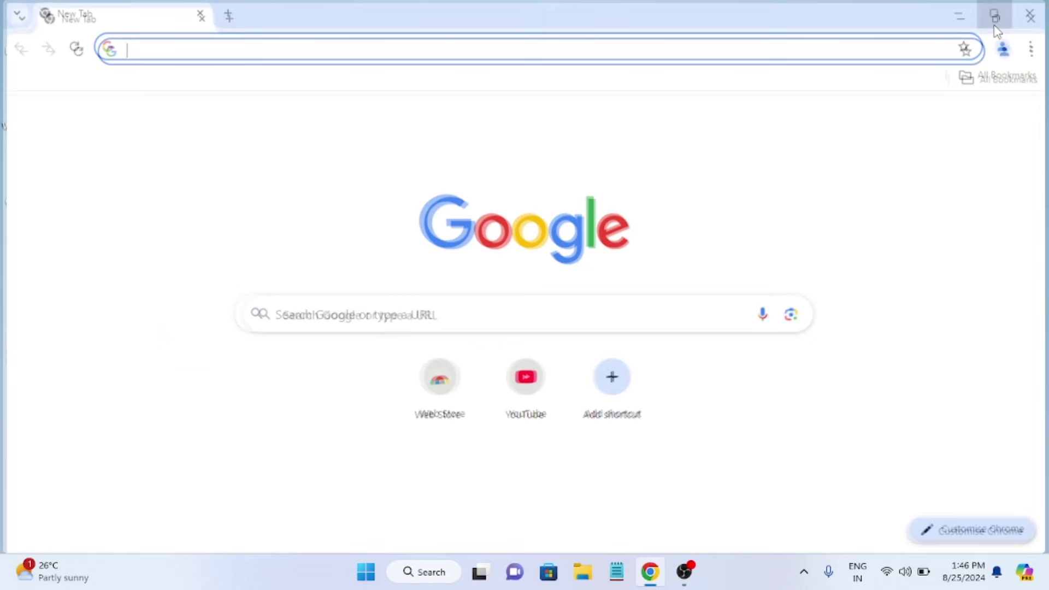
click(394, 51)
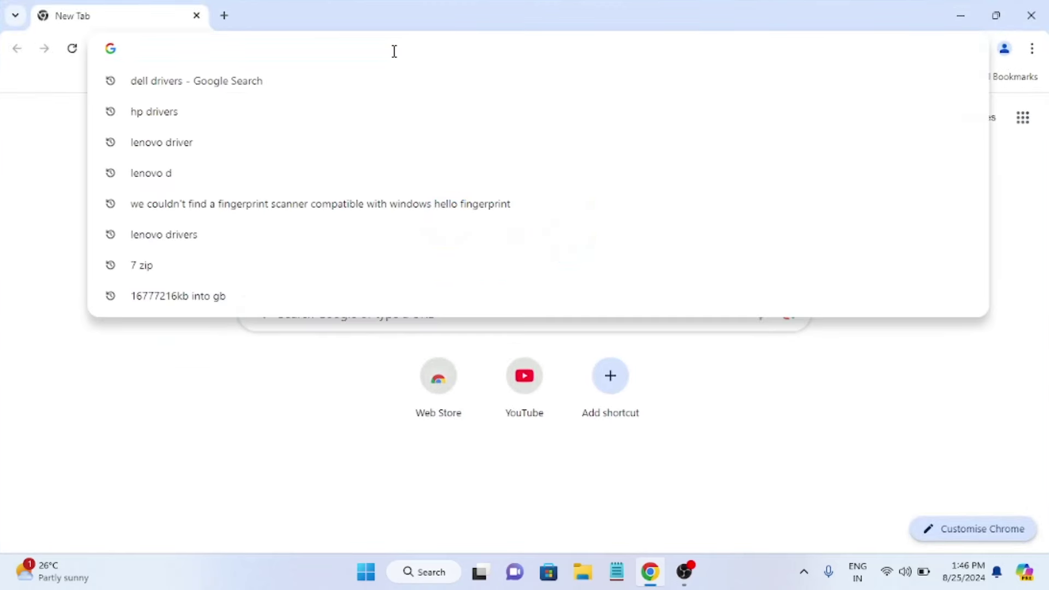
text(dell driv)
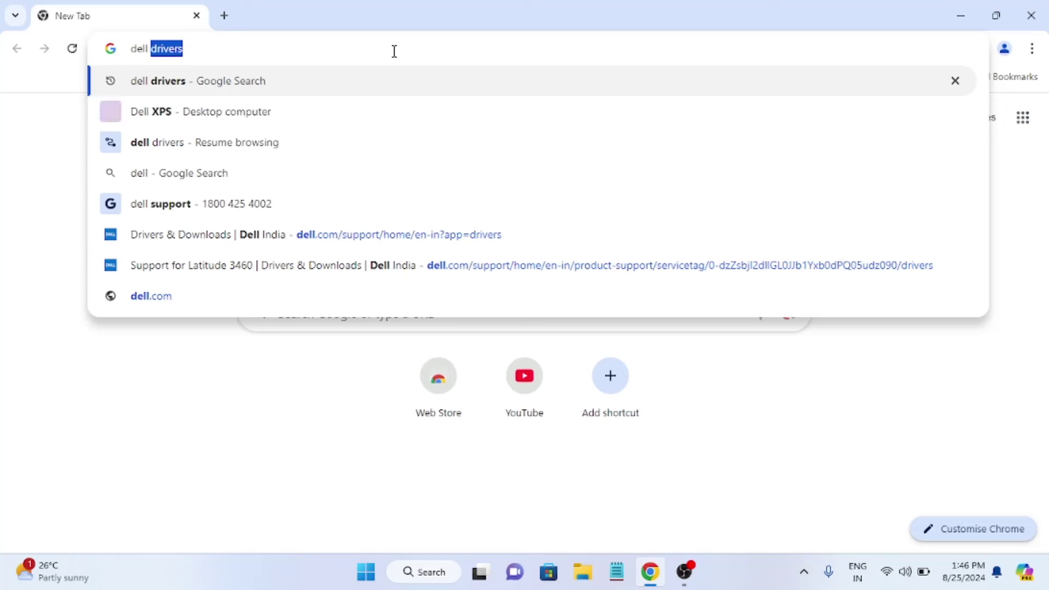
text(er)
key(Return)
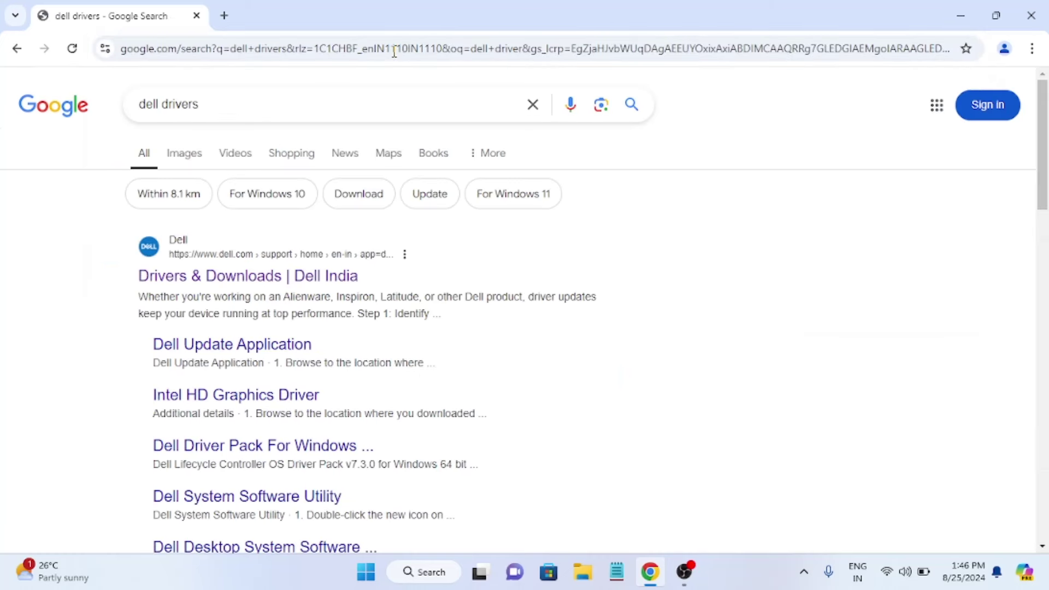
Search Google for 'lenovo driver' in a new tab.
click(224, 15)
click(183, 49)
text(lenovo driver)
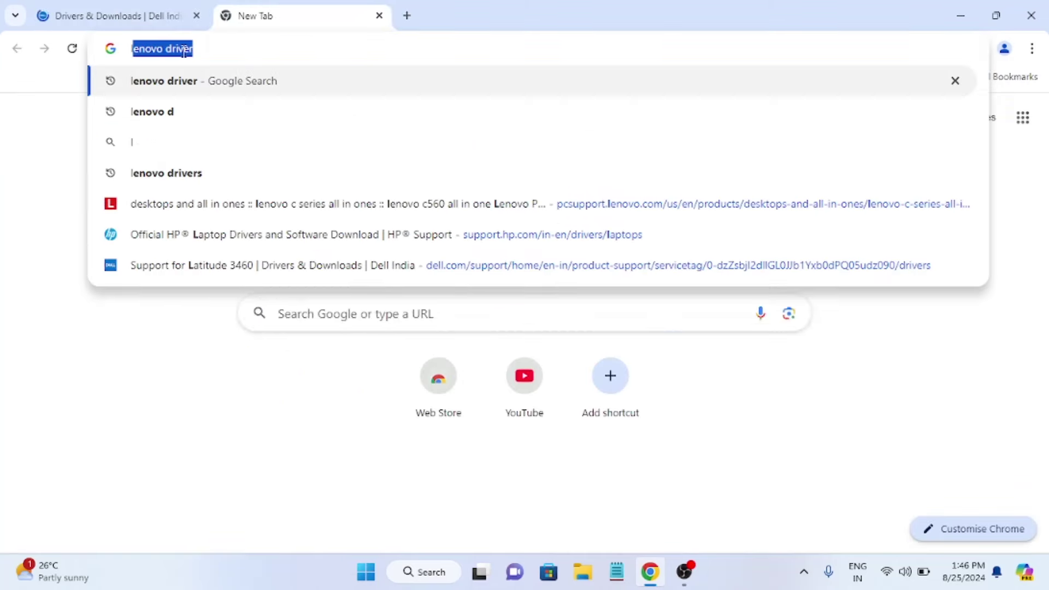
key(Return)
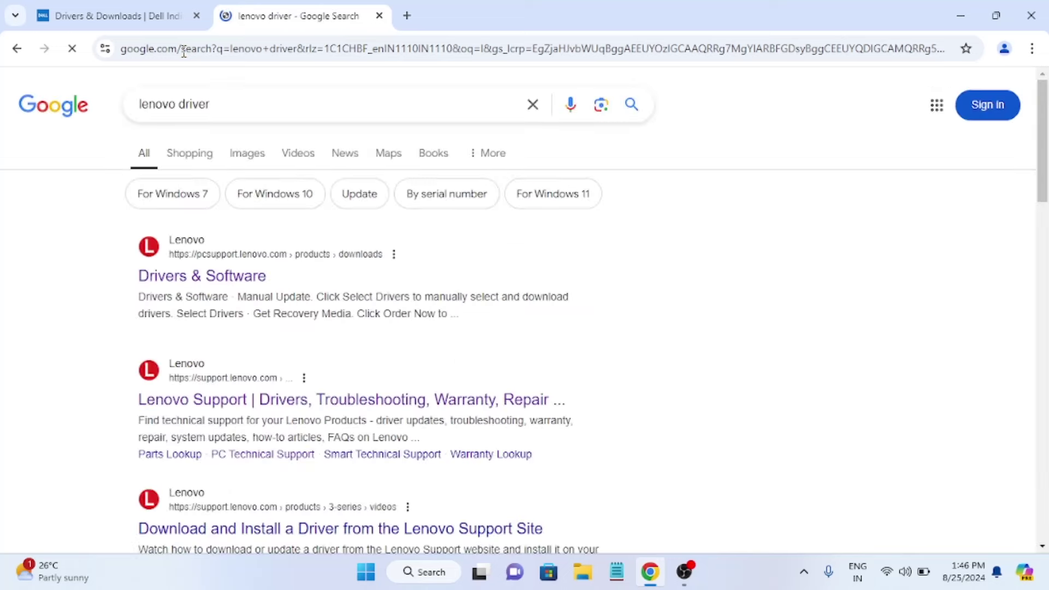
Rerun the earlier 'hp drivers' search from history in another new tab.
click(406, 15)
click(224, 46)
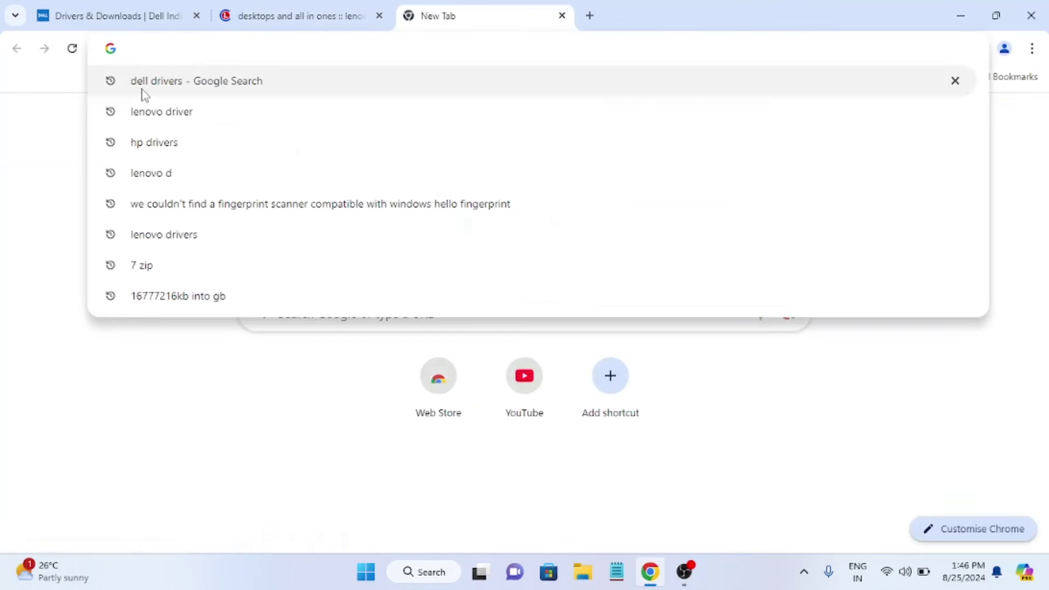
click(146, 141)
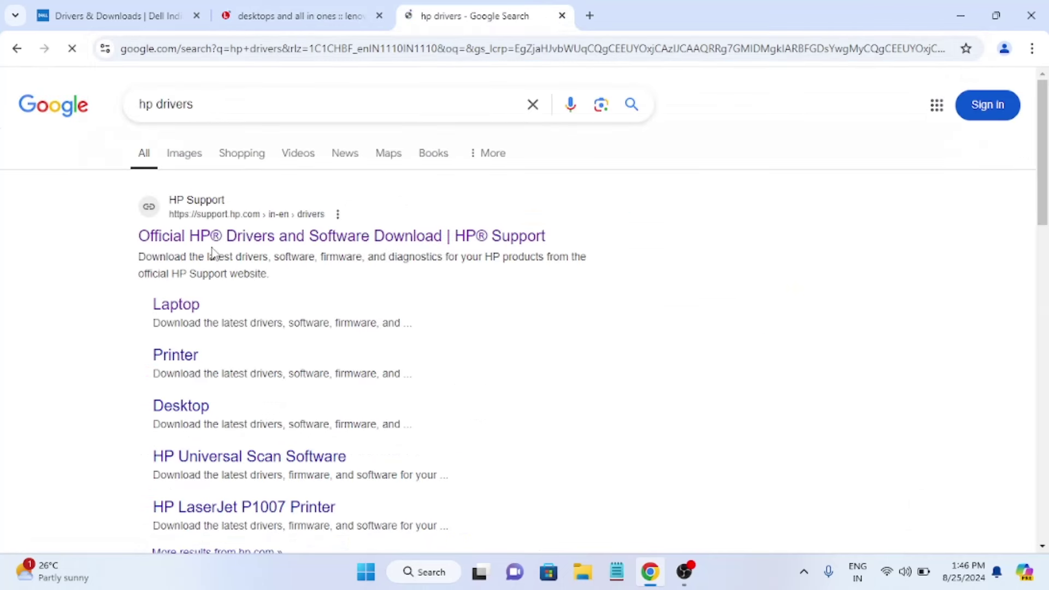
Open HP's official drivers and software page and choose Laptop as the product type.
click(207, 244)
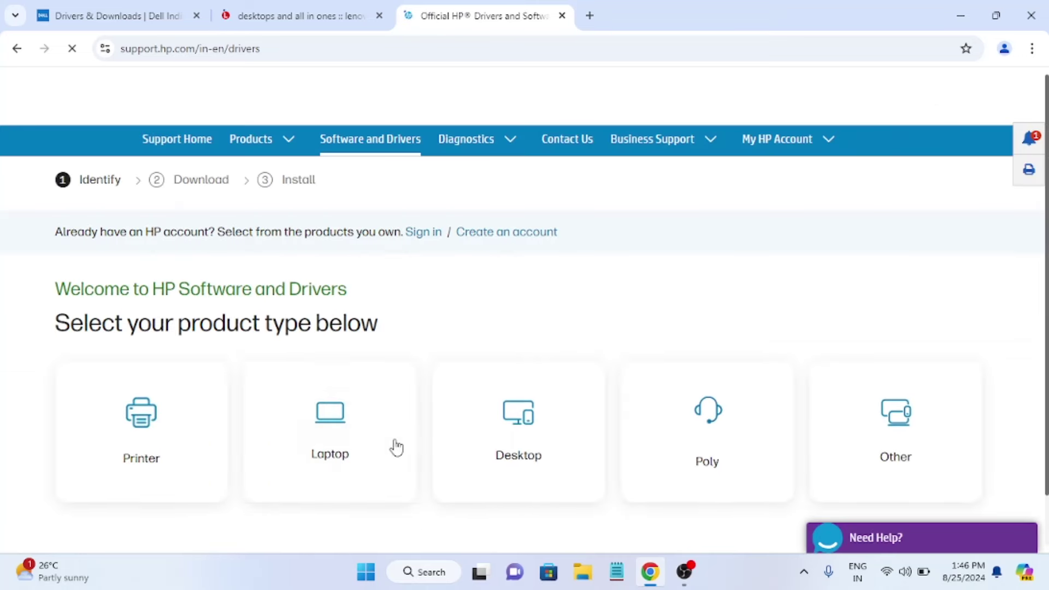
click(311, 452)
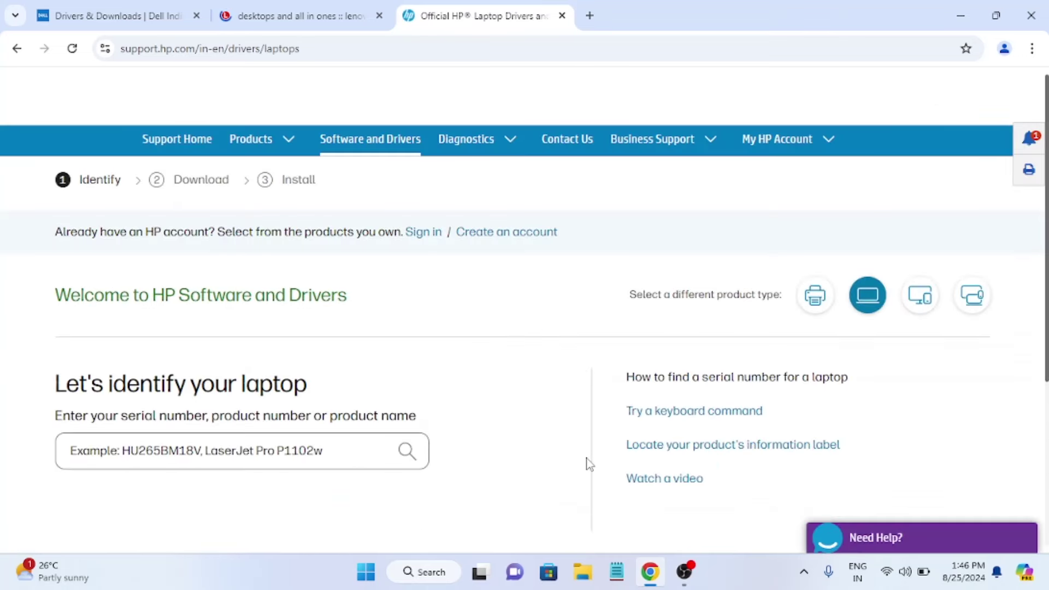
click(733, 444)
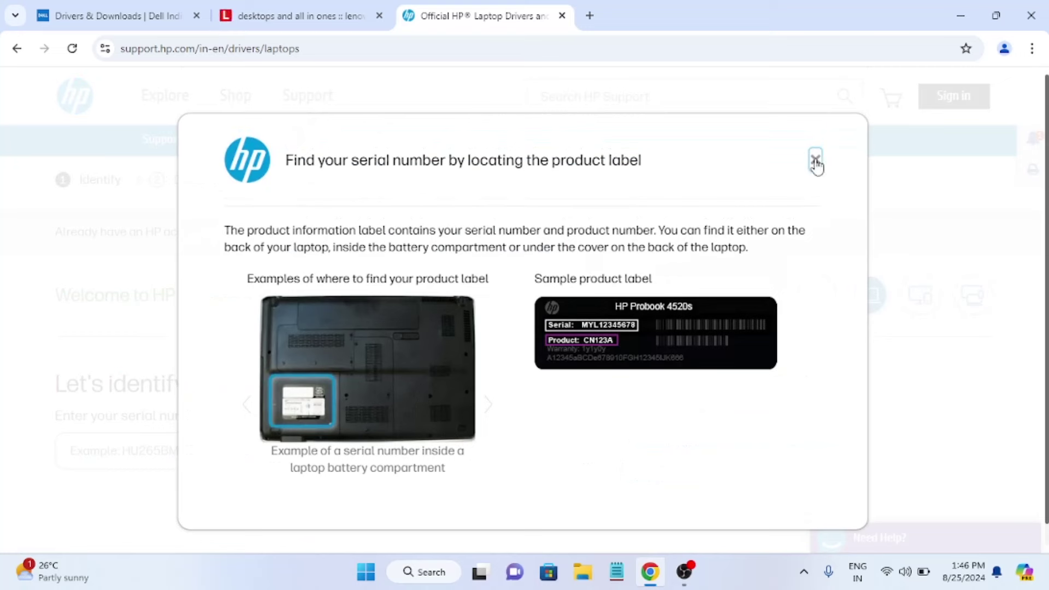
click(109, 15)
click(424, 572)
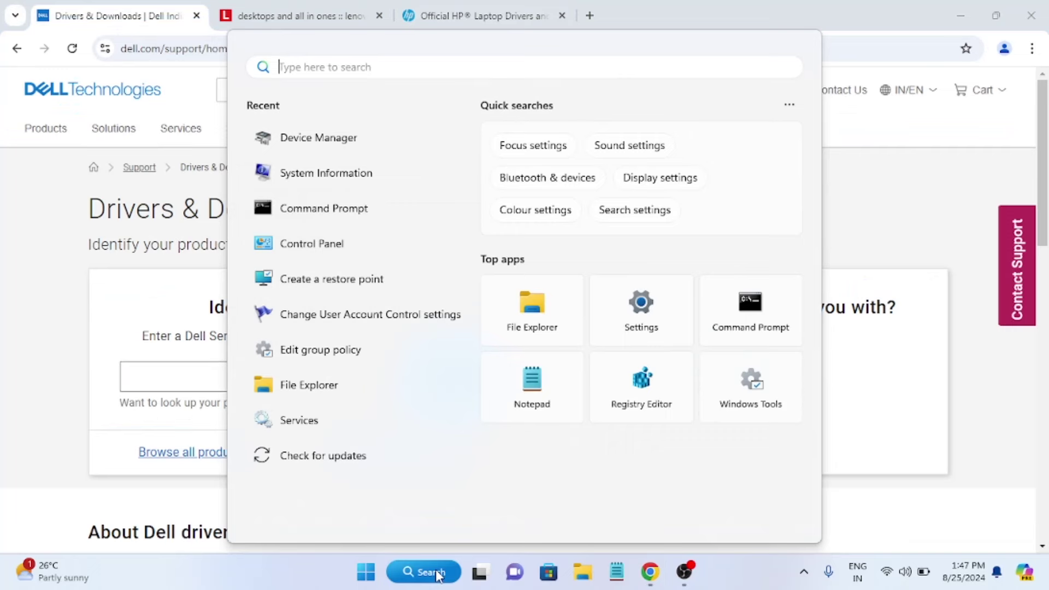
Open Command Prompt, run wmic bios get serialnumber, and select the printed serial number.
text(cd)
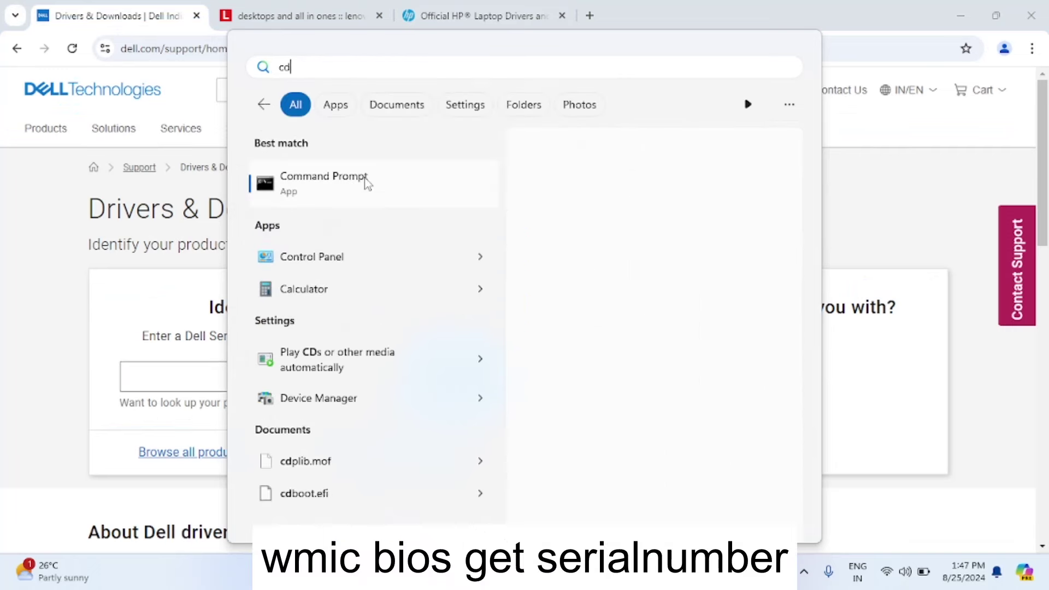
click(367, 183)
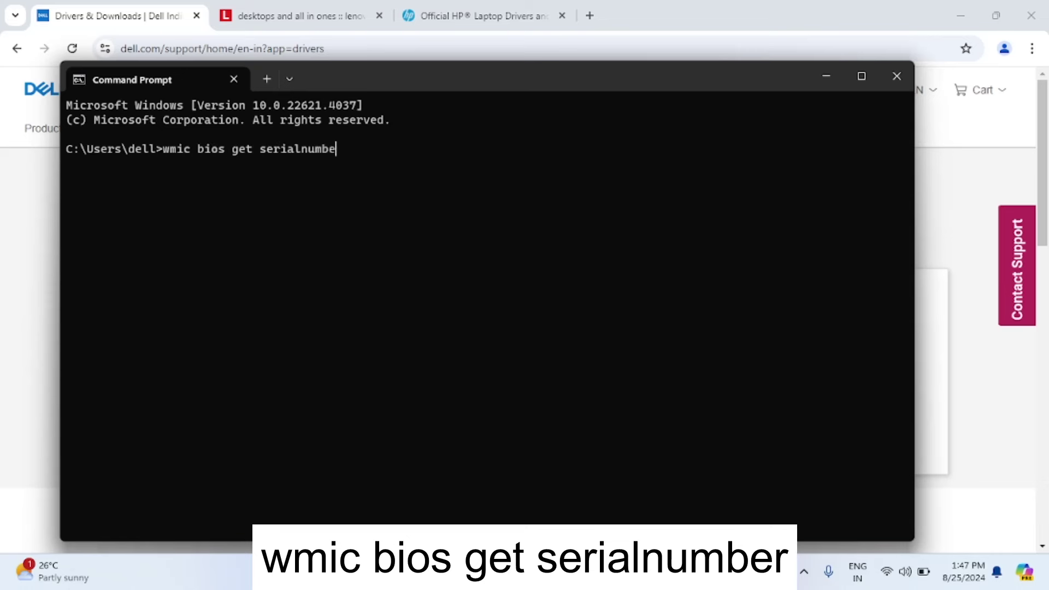
text(r)
key(Return)
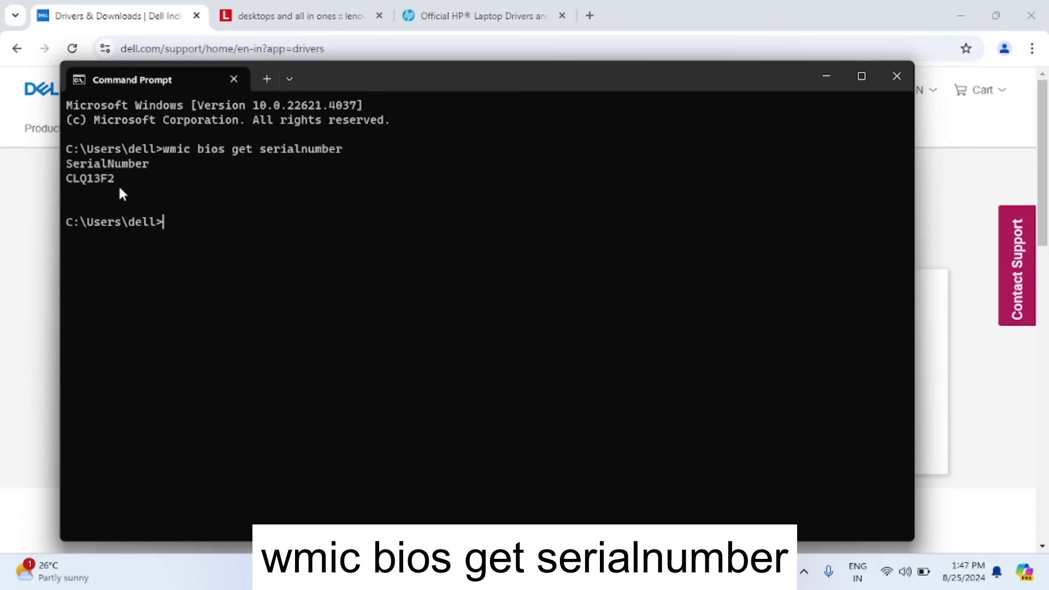
drag(118, 185, 60, 181)
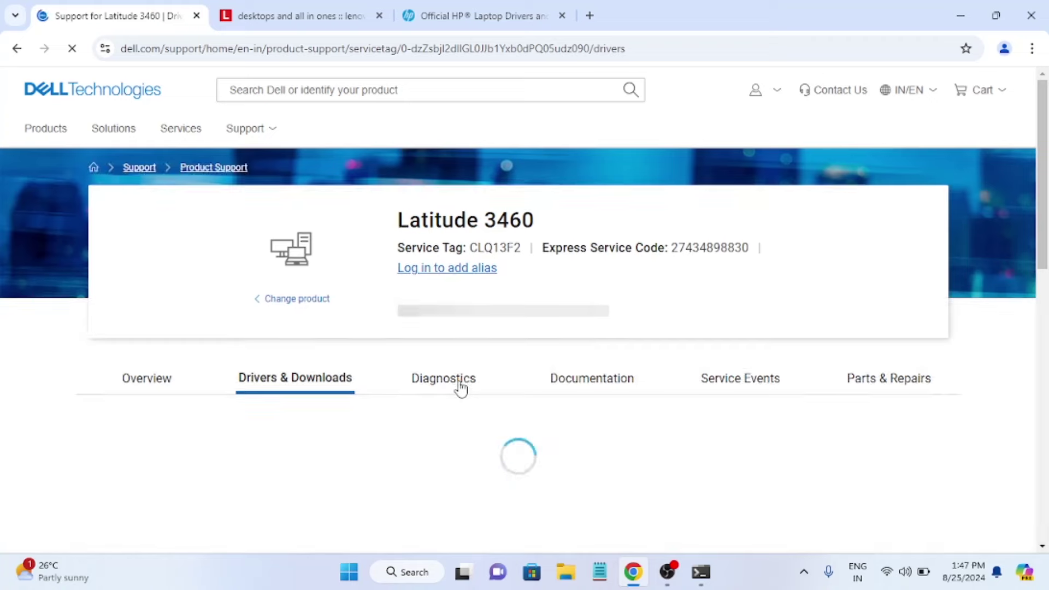
Expand 'Access the complete list of drivers and downloads' on the Latitude 3460 support page.
scroll(461, 389, down, 1)
scroll(461, 389, down, 2)
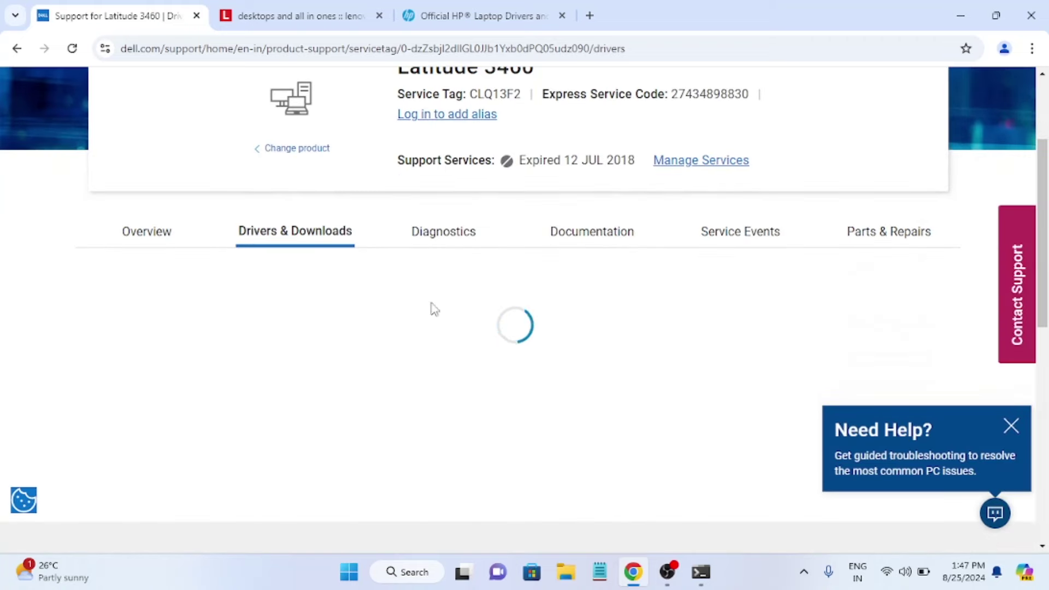
scroll(474, 372, down, 1)
scroll(472, 365, down, 2)
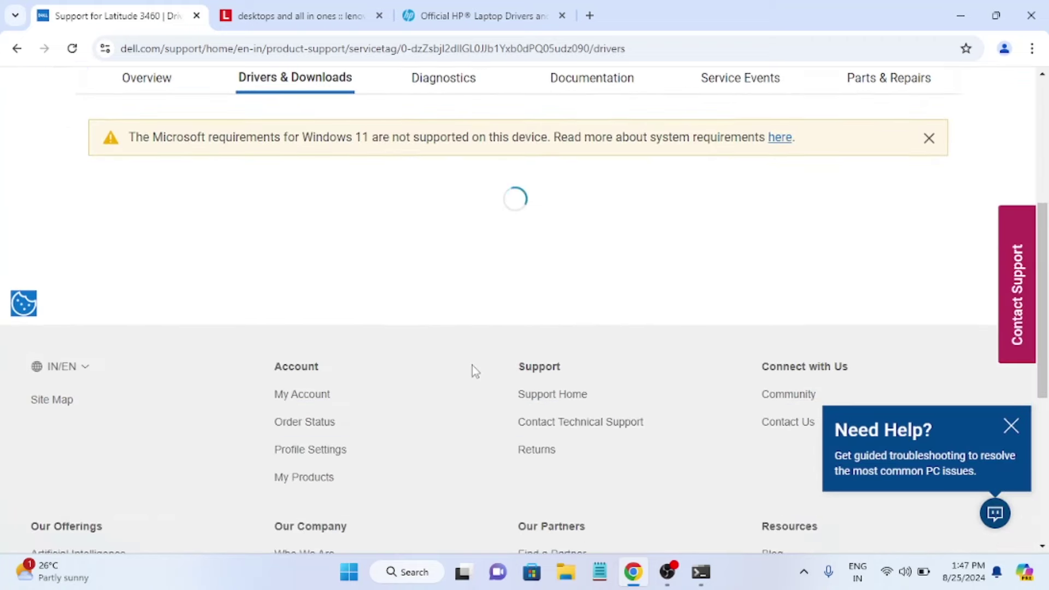
scroll(473, 365, down, 1)
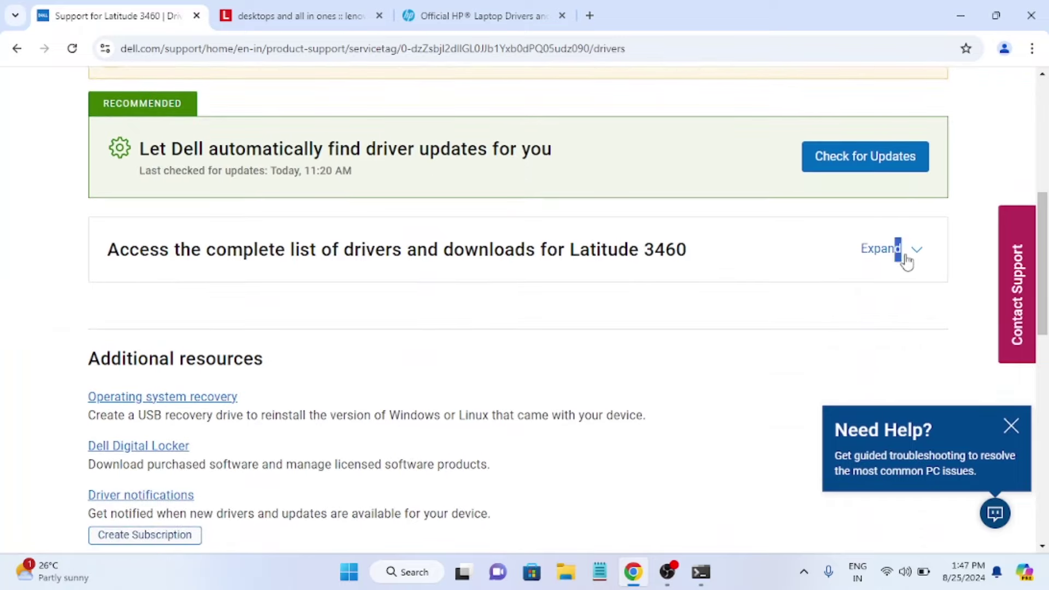
click(905, 252)
scroll(499, 306, down, 3)
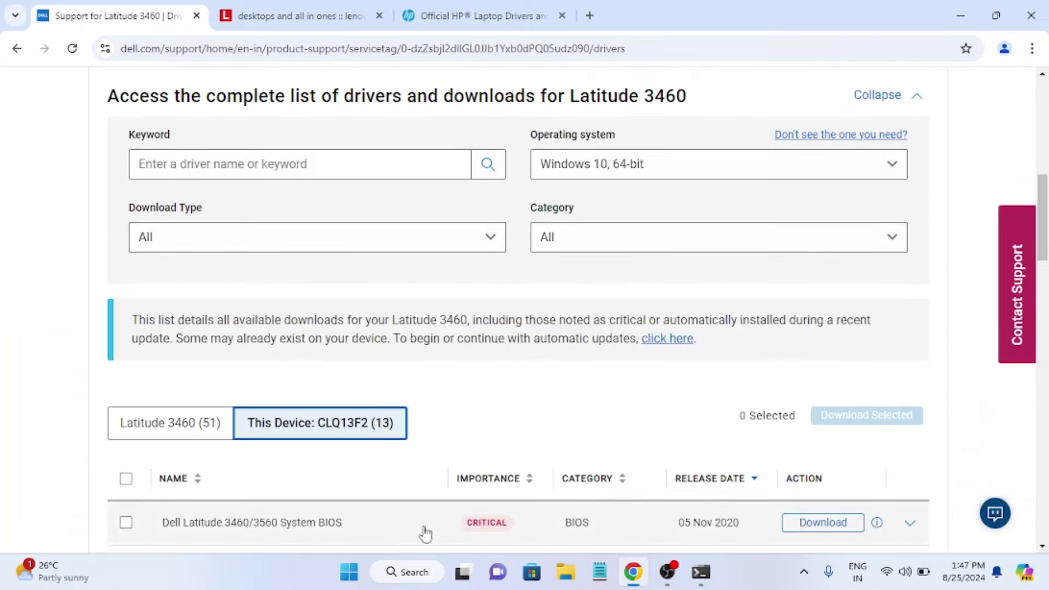
click(407, 572)
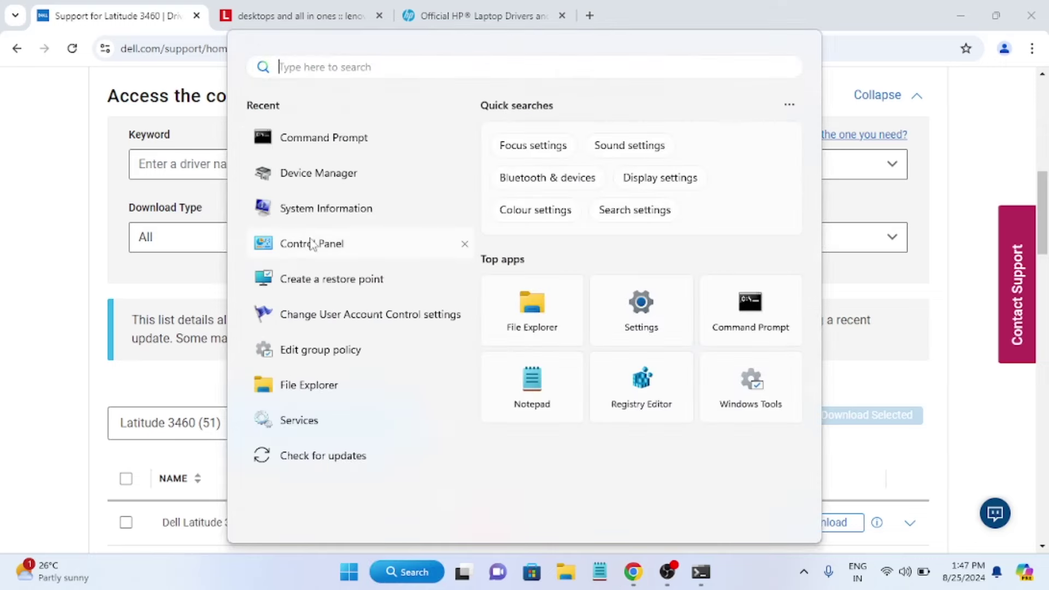
In System Information, check model, manufacturer, type, SKU and BIOS: a Dell Latitude 3460, x64-based PC.
click(342, 211)
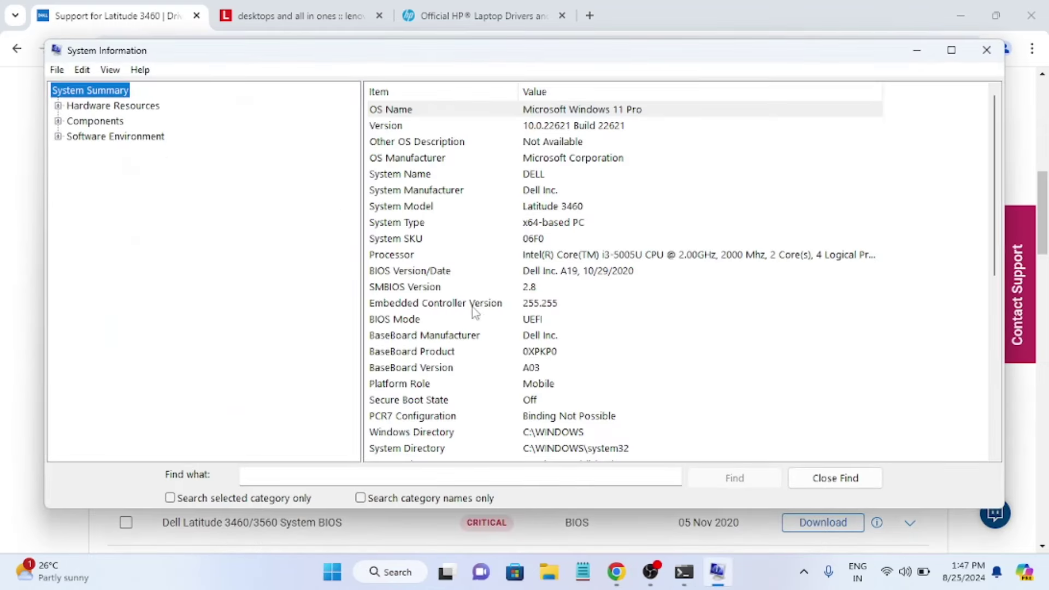
click(417, 238)
click(414, 212)
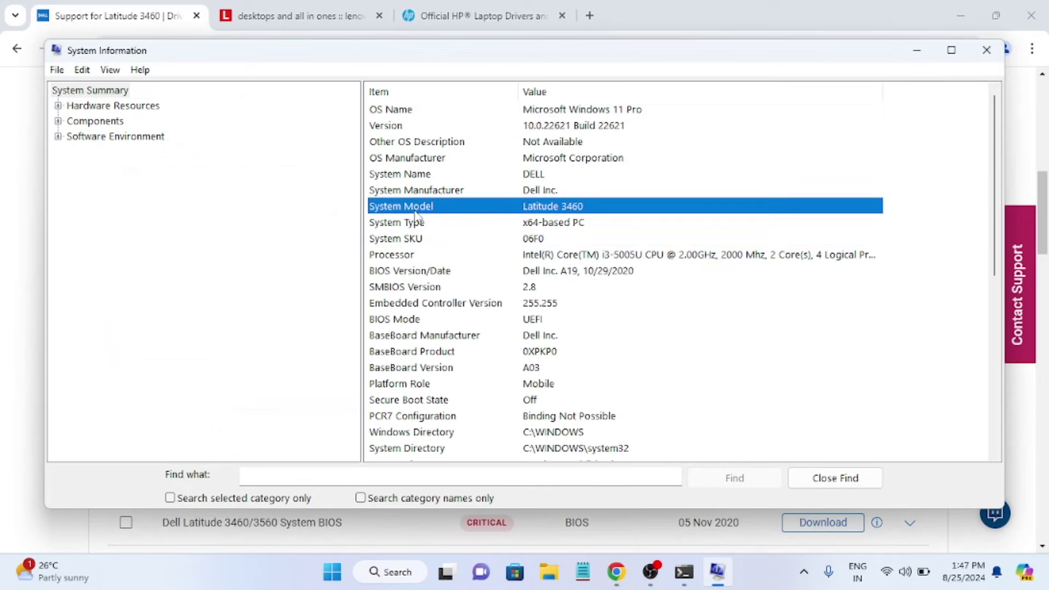
click(460, 191)
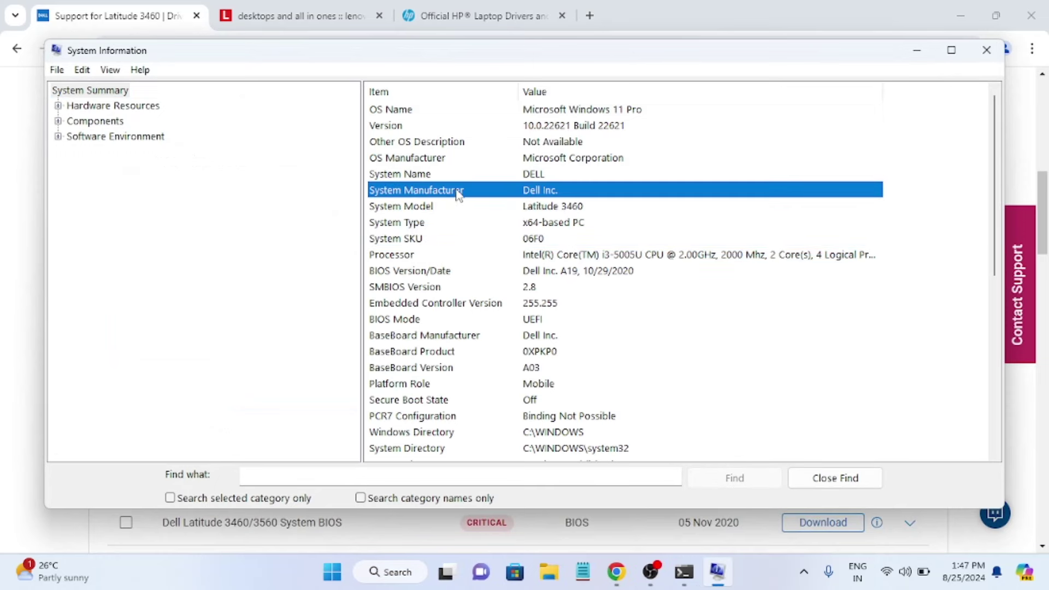
click(434, 224)
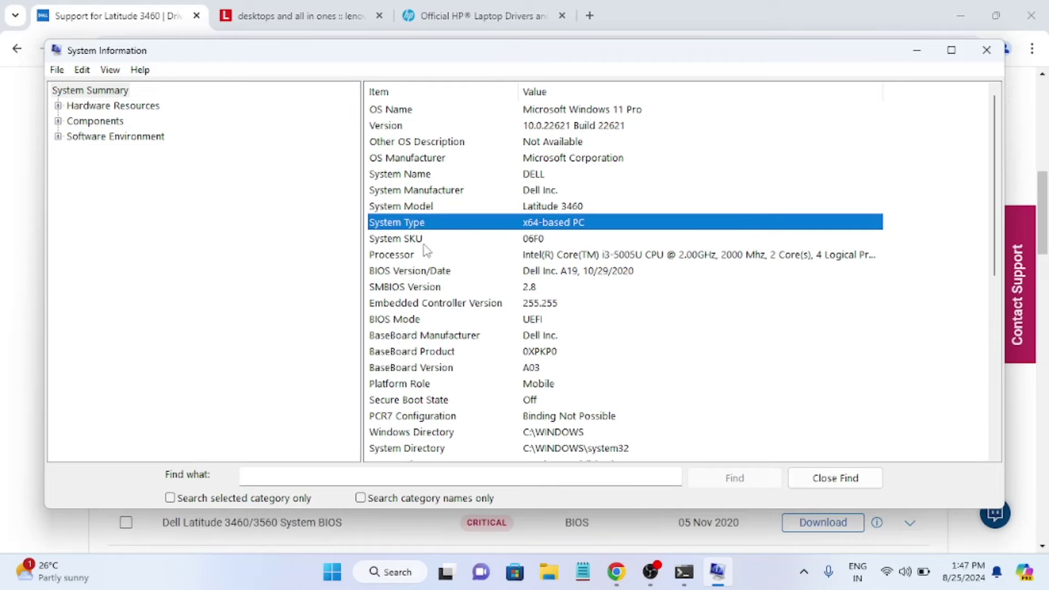
click(424, 243)
click(421, 272)
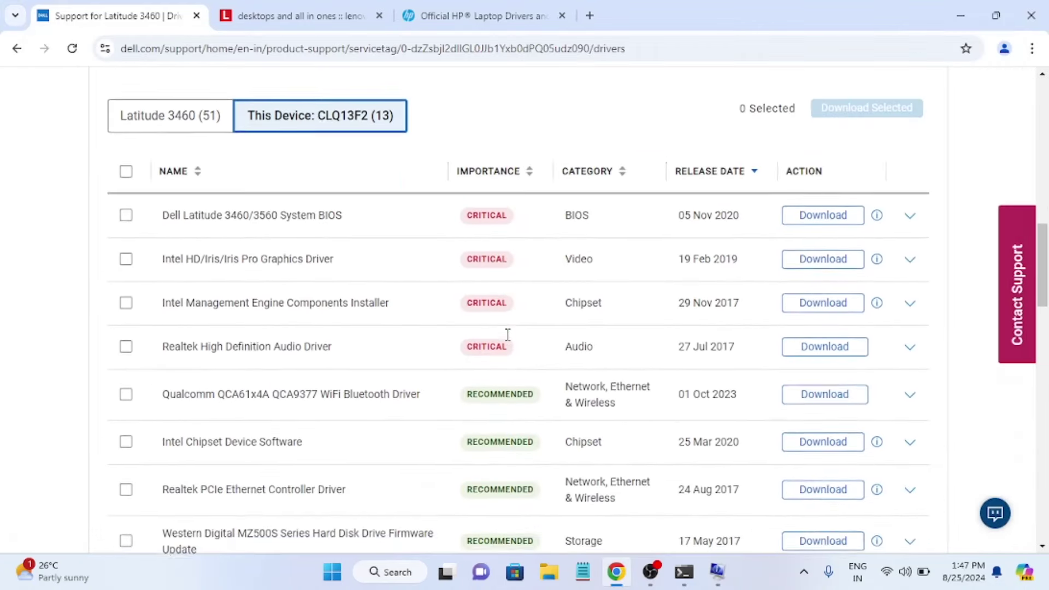
Tick Realtek High Definition Audio Driver in the This Device driver list for download.
scroll(508, 341, down, 3)
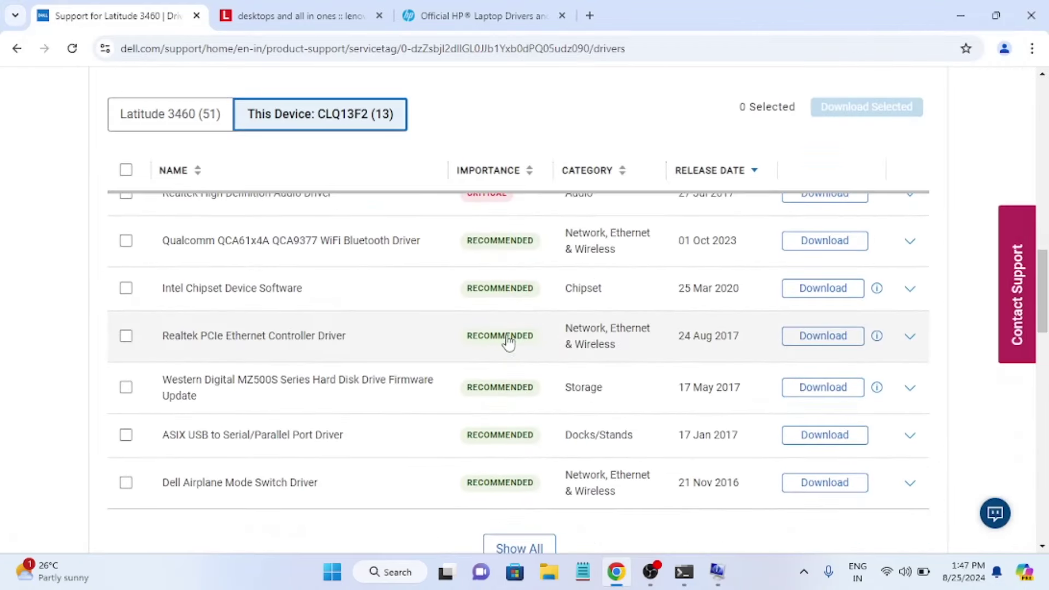
scroll(375, 330, up, 2)
click(126, 269)
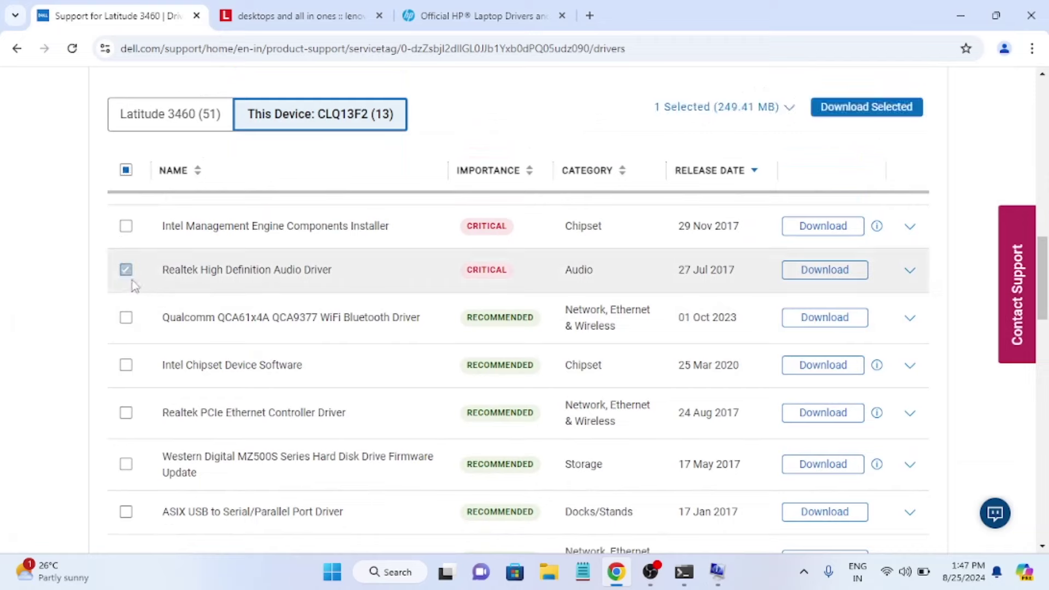
scroll(157, 355, up, 1)
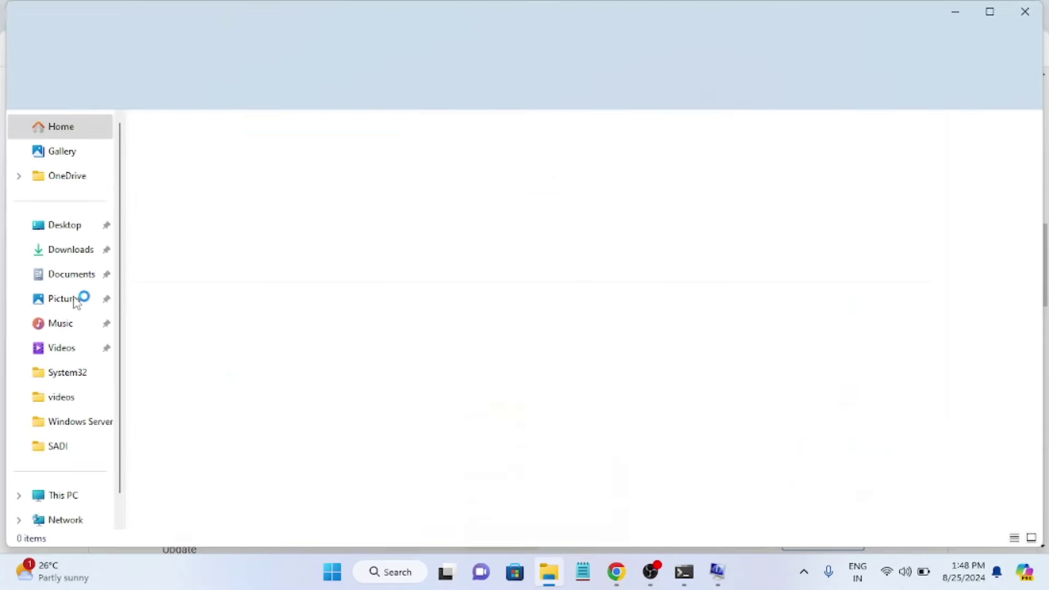
Run the downloaded Realtek audio package from Downloads and choose INSTALL in Dell Update Package.
click(67, 256)
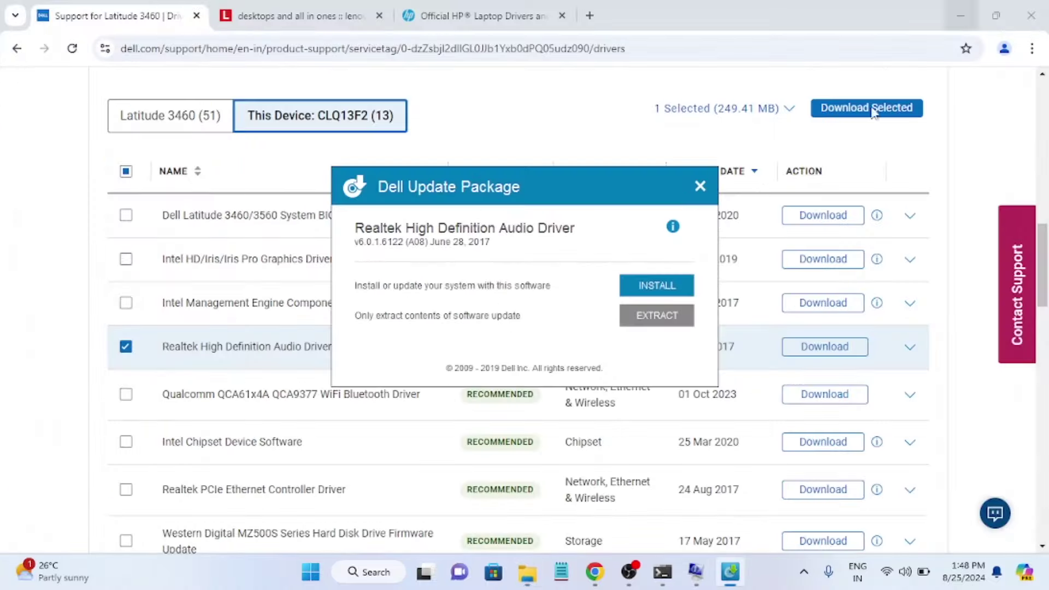
click(655, 295)
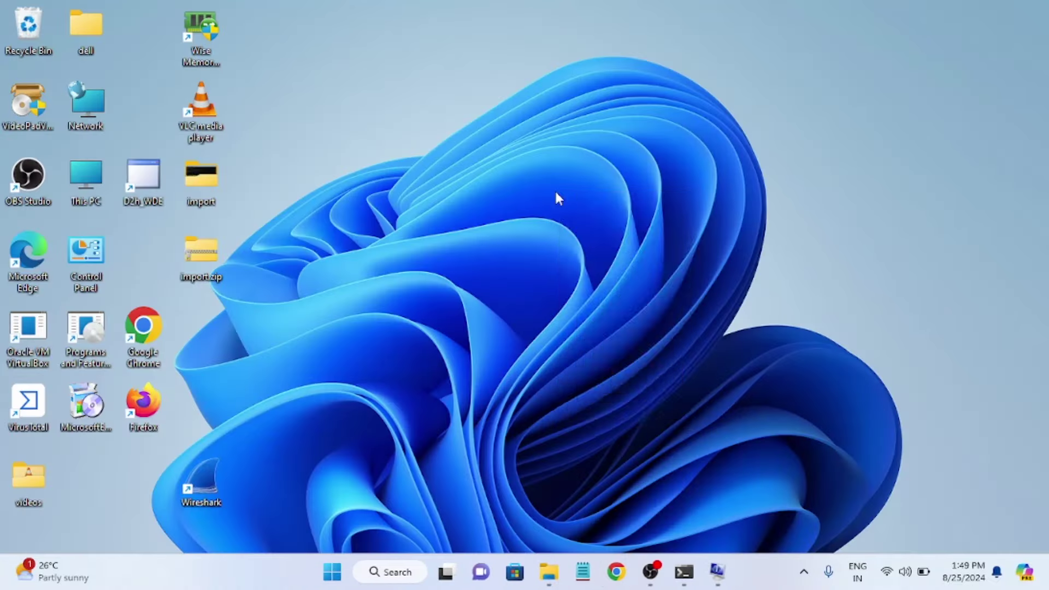
right_click(556, 196)
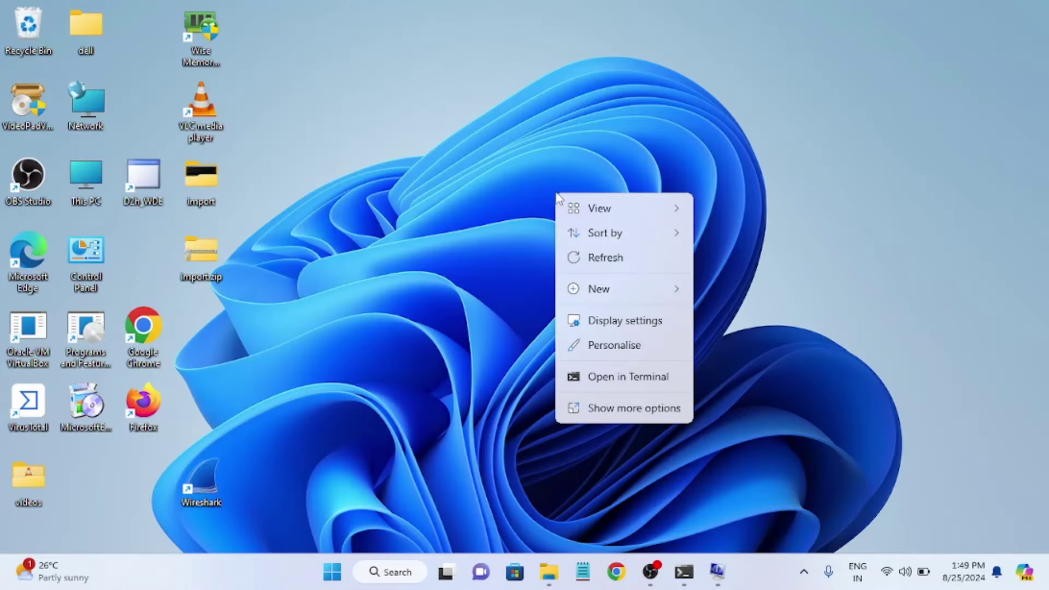
Refresh the desktop, then advance the Realtek InstallShield wizard twice to install the audio driver.
click(607, 258)
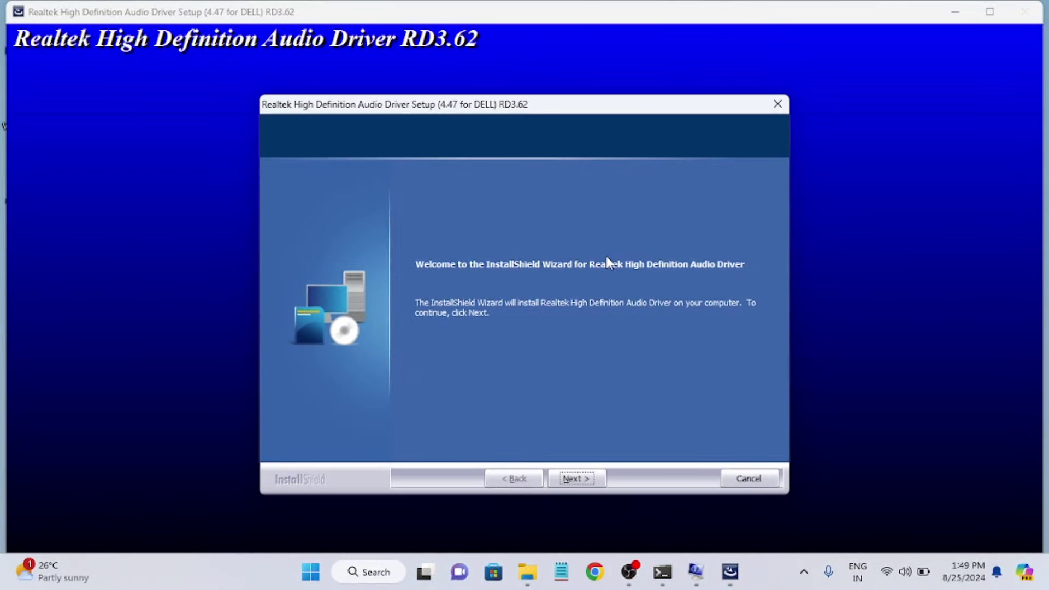
click(577, 478)
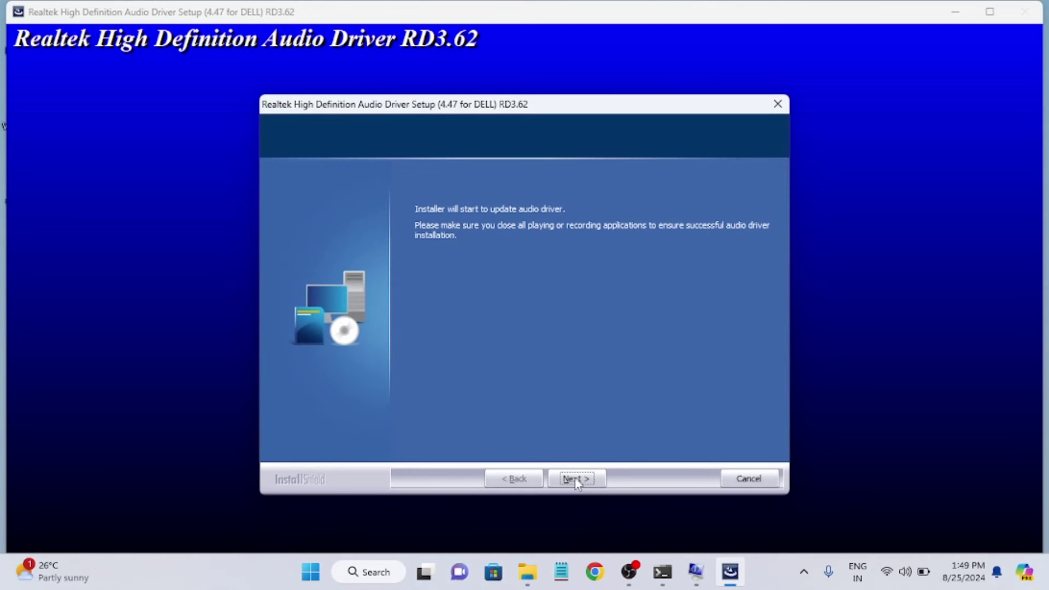
click(575, 480)
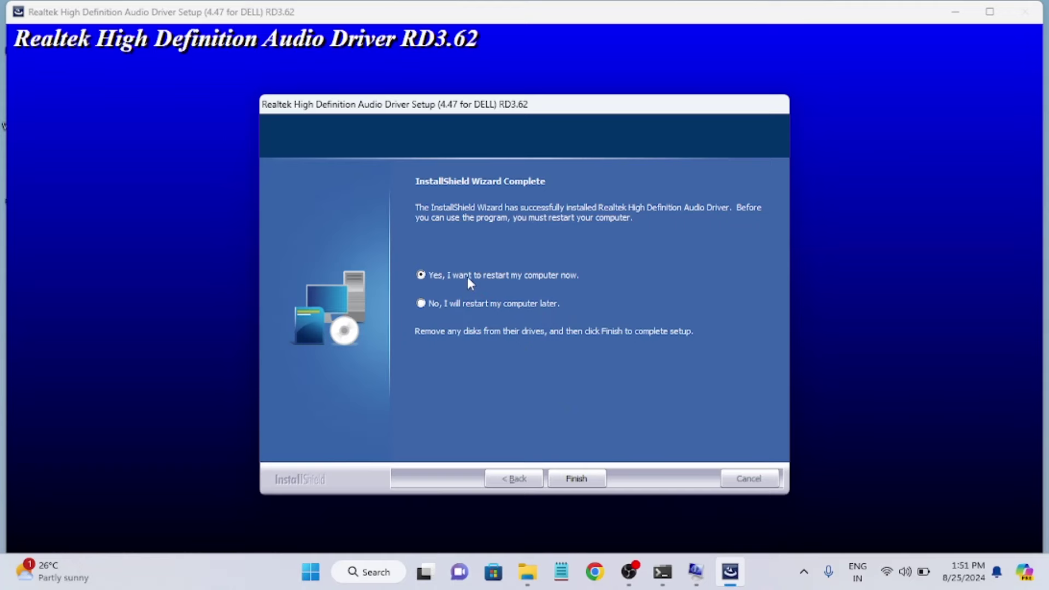
Finish the Realtek wizard and close the Dell Update Package success message.
click(580, 478)
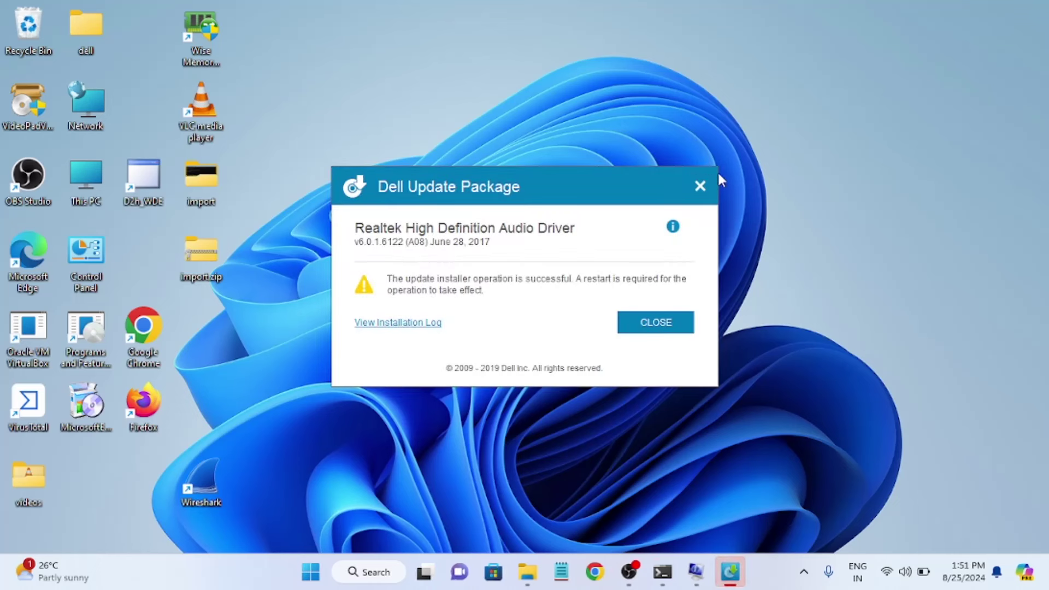
click(701, 186)
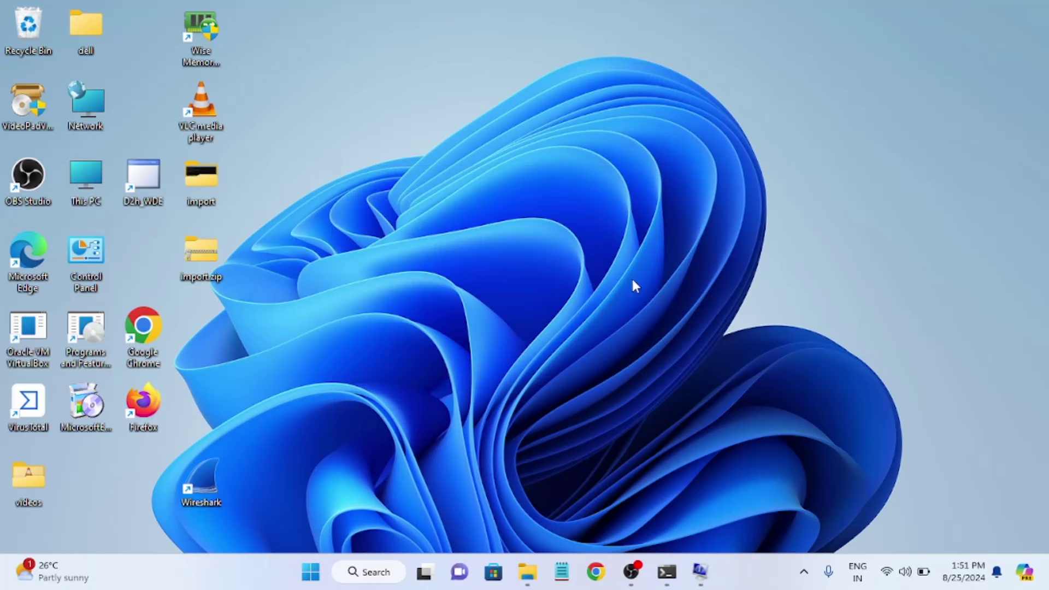